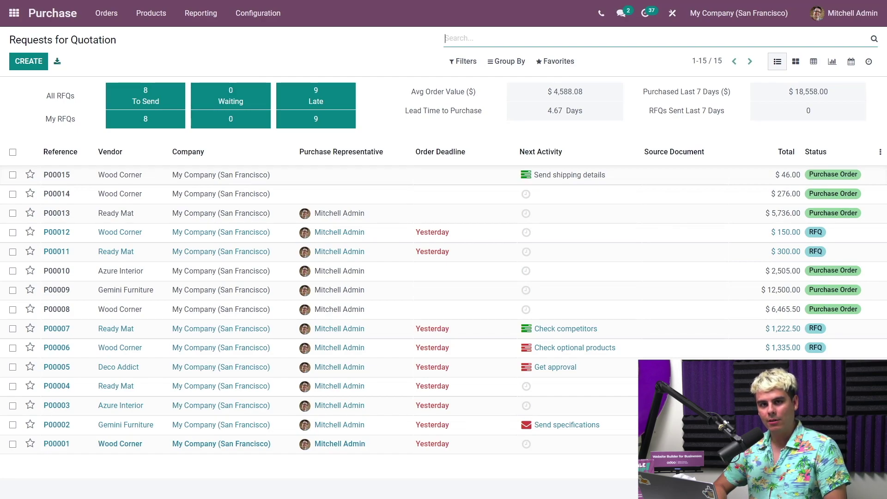
Create a new RFQ with Azure Interior as vendor, leaving the vendor reference empty
click(497, 96)
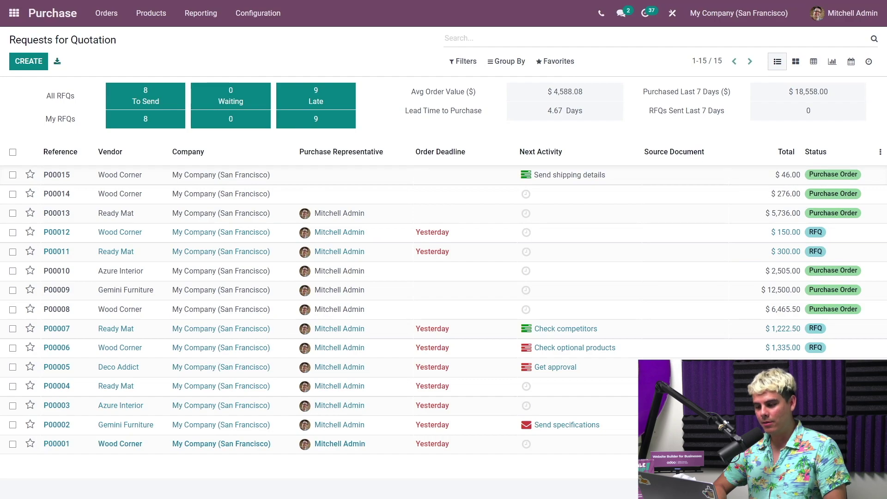
click(43, 64)
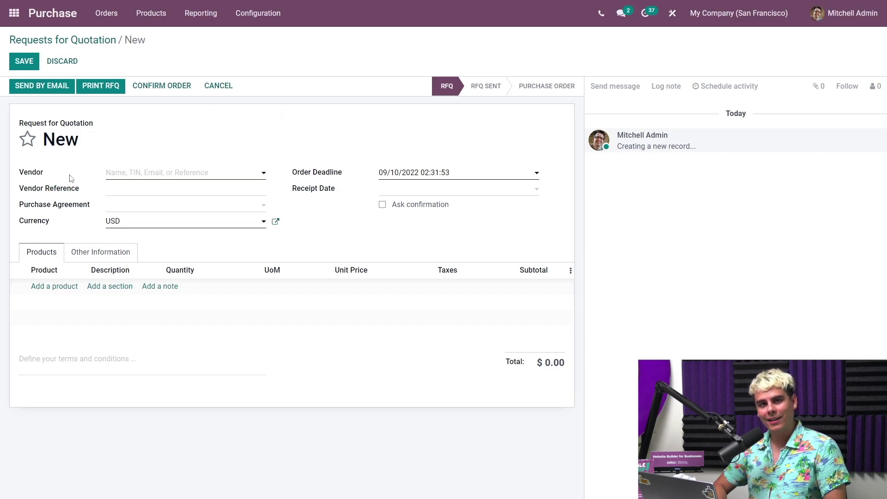
click(120, 174)
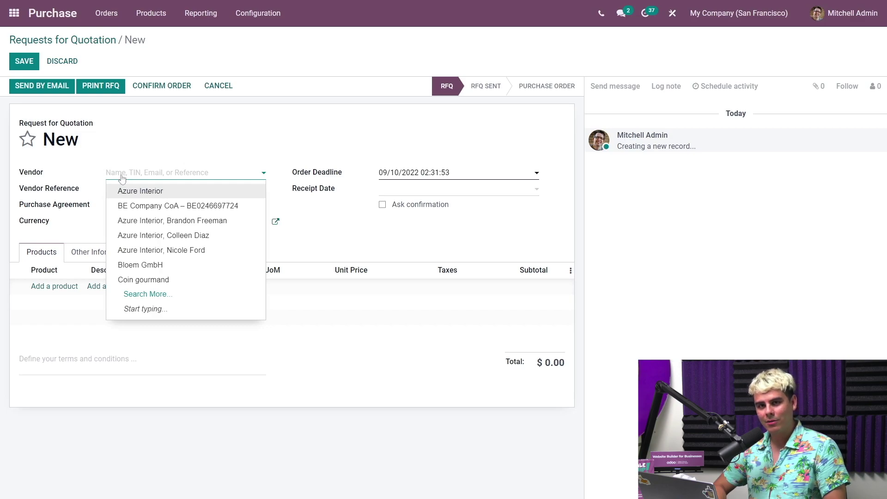
click(136, 192)
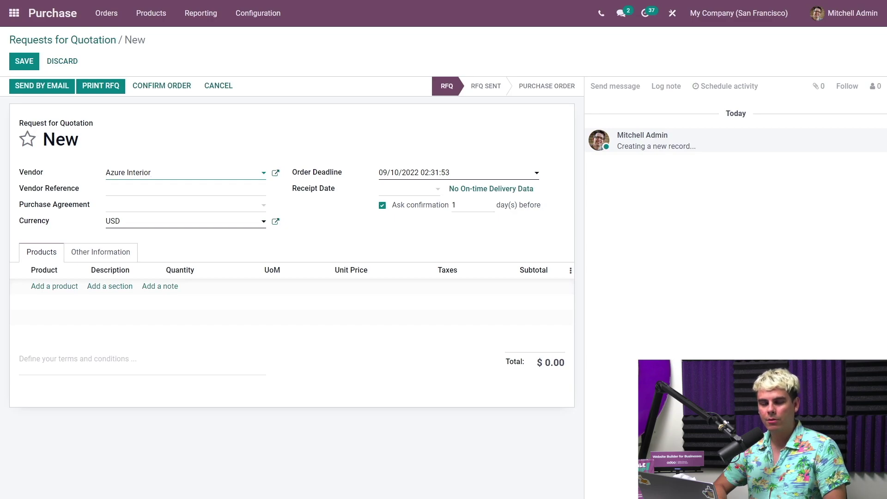
click(139, 188)
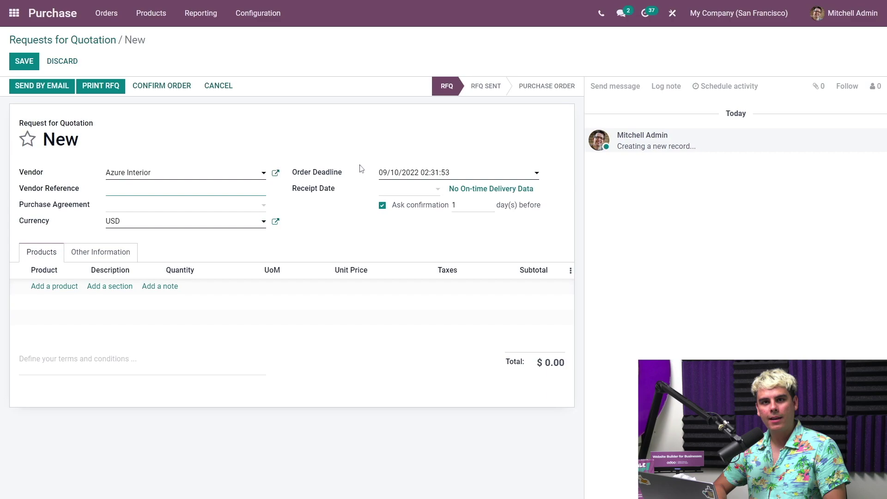
click(372, 173)
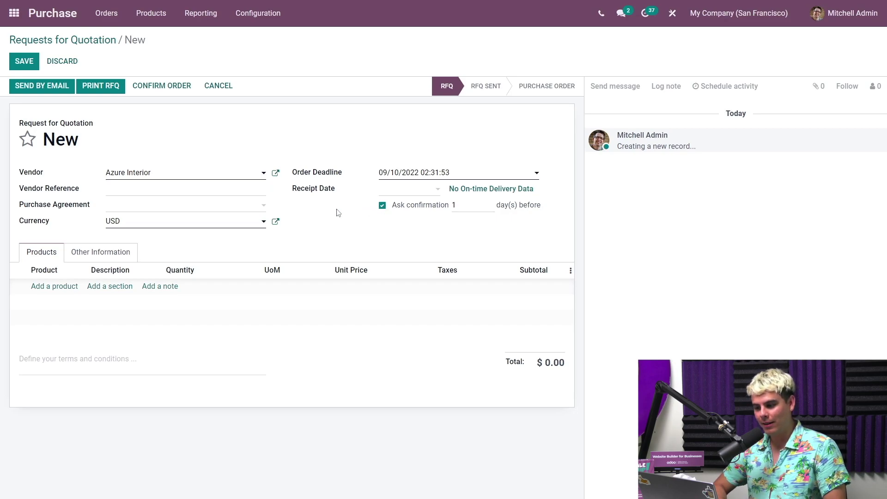
Keep Ask confirmation ticked and set the reminder to 5 days before receipt
click(382, 205)
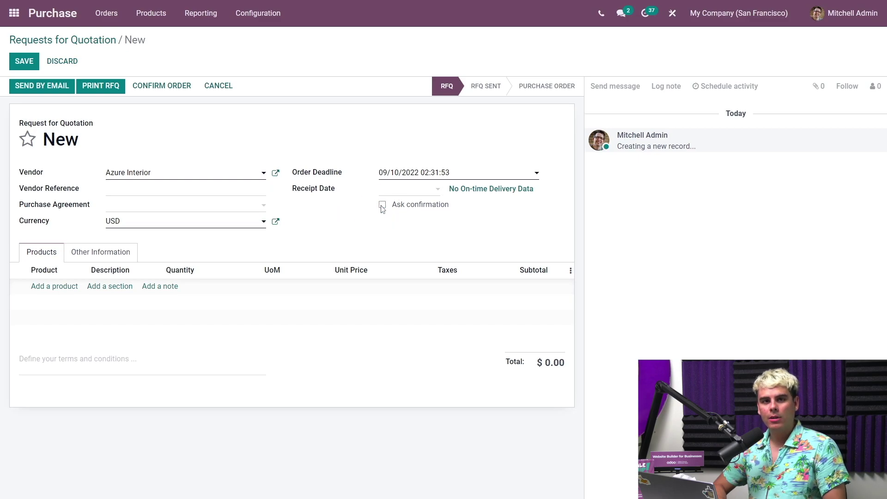
click(382, 205)
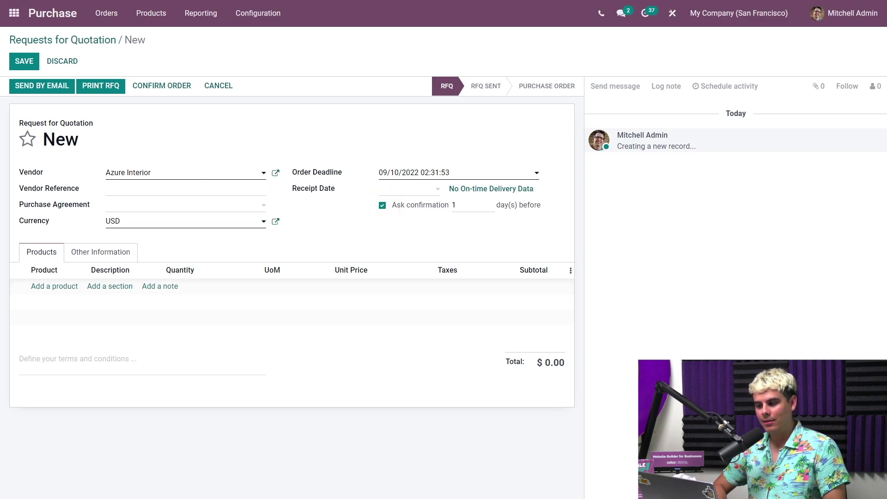
double_click(467, 204)
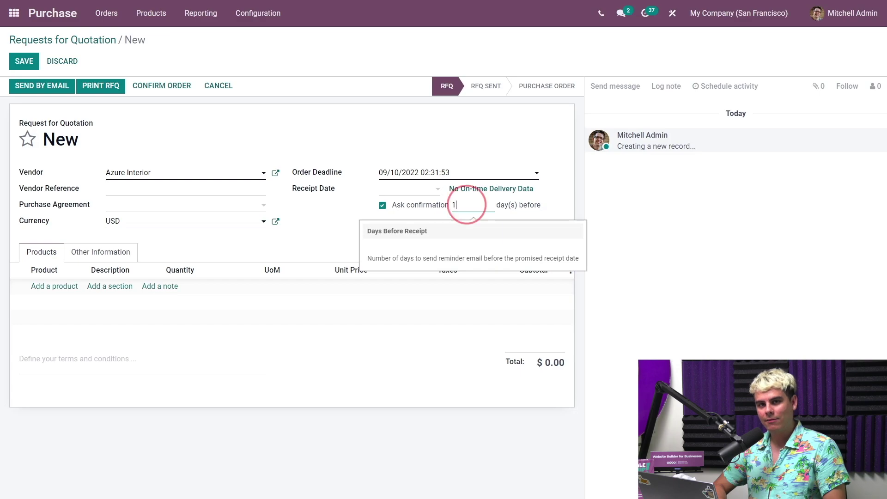
text(5)
click(371, 208)
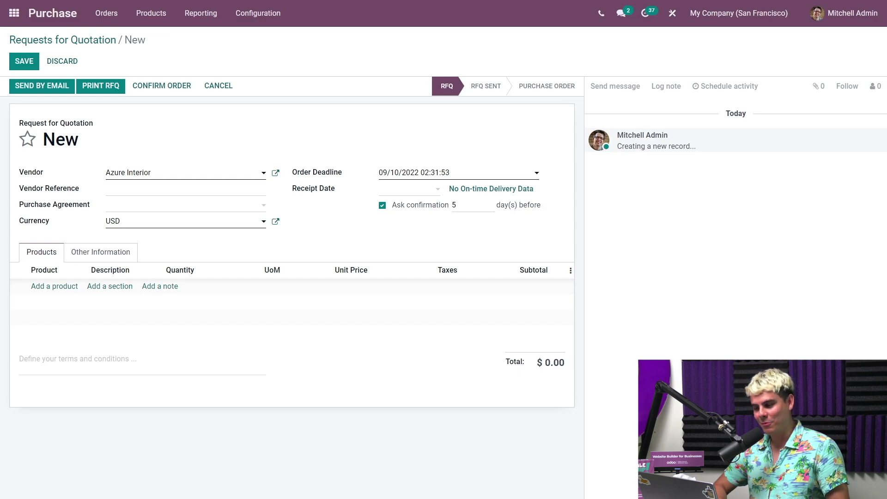
Untick Ask confirmation on the RFQ, and discard a Receipt Reminder change on the Azure Interior vendor
click(382, 205)
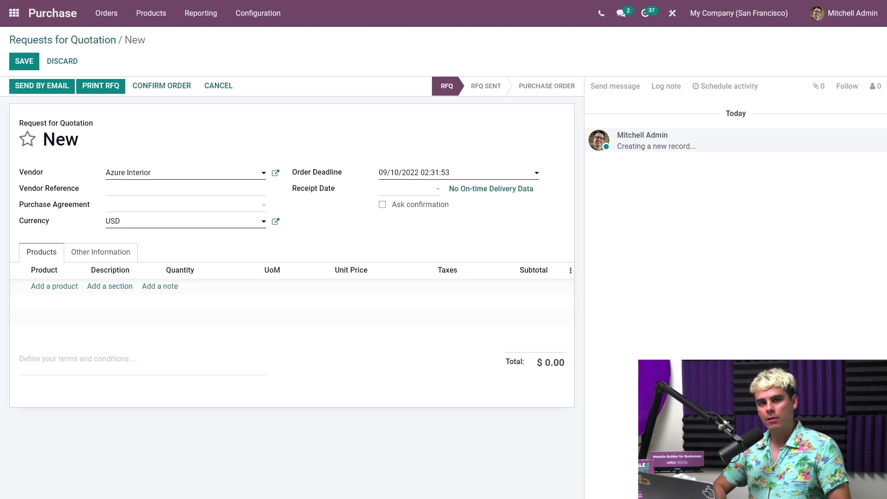
click(276, 174)
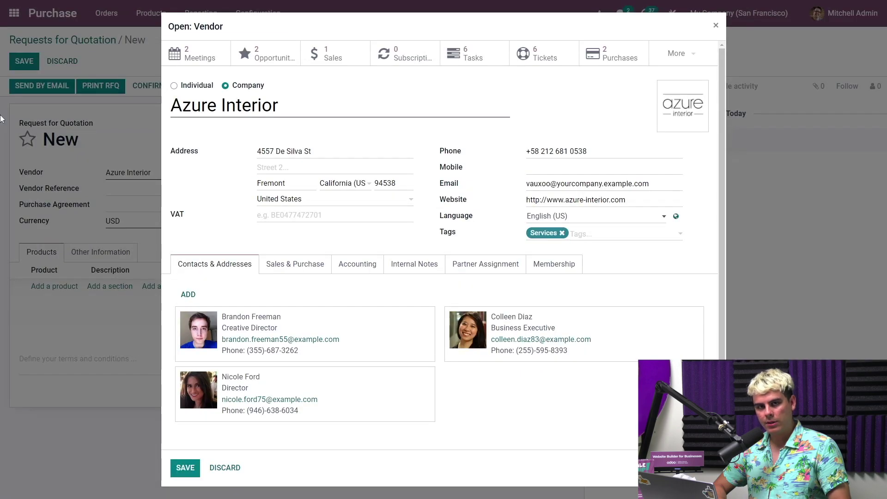
click(279, 263)
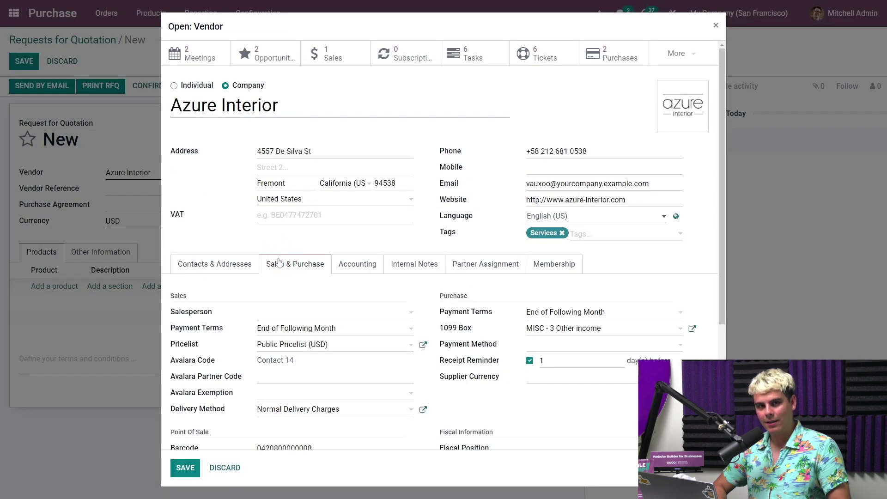
scroll(279, 296, down, 4)
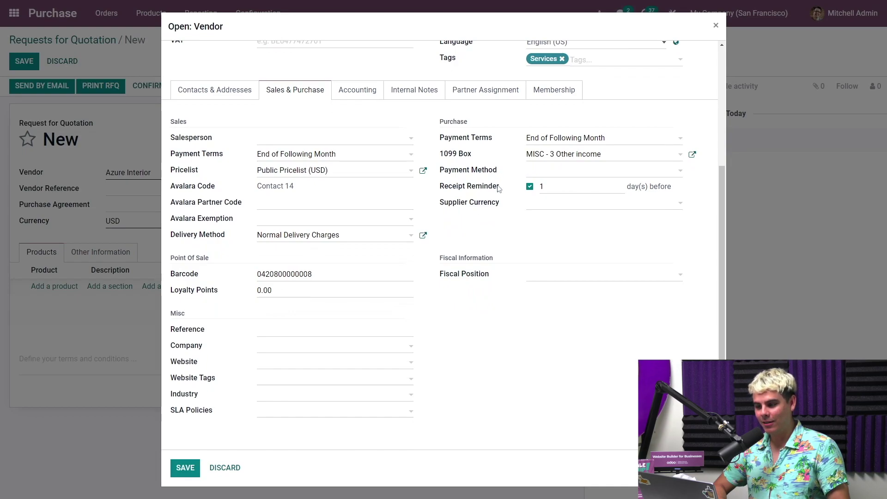
click(529, 186)
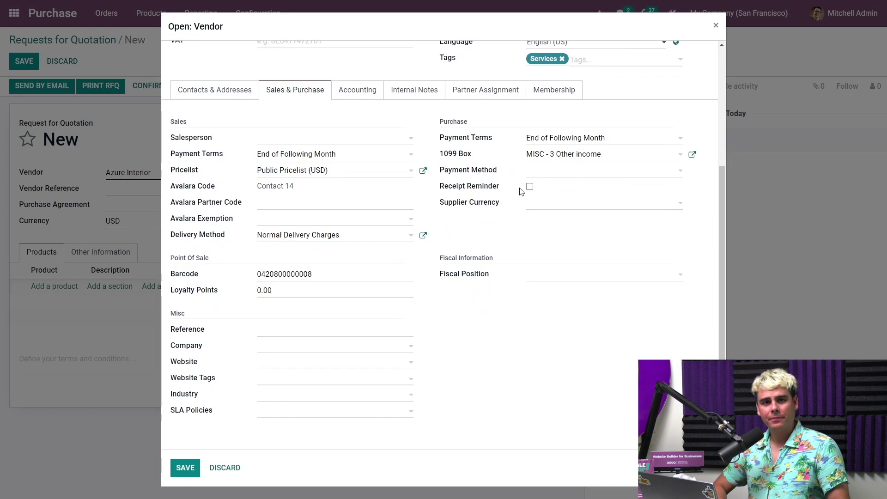
click(218, 469)
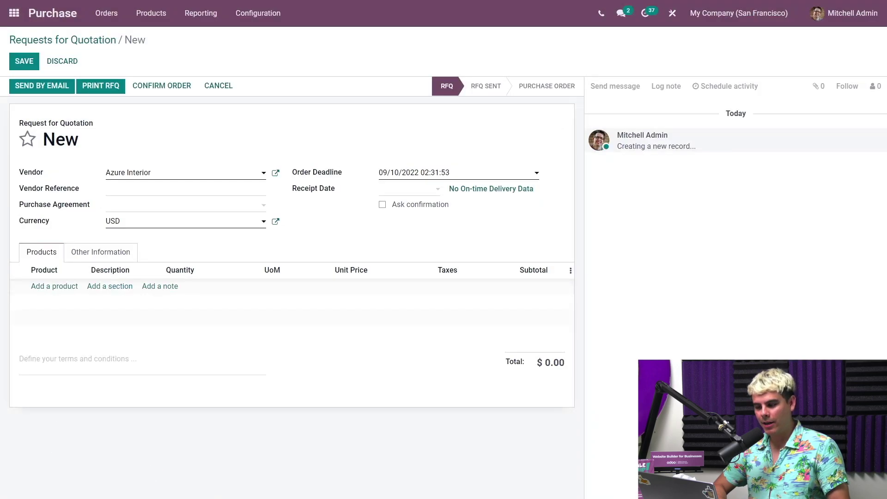
Add a [FURN_7777] Office Chair line to the RFQ at 55.00
click(49, 286)
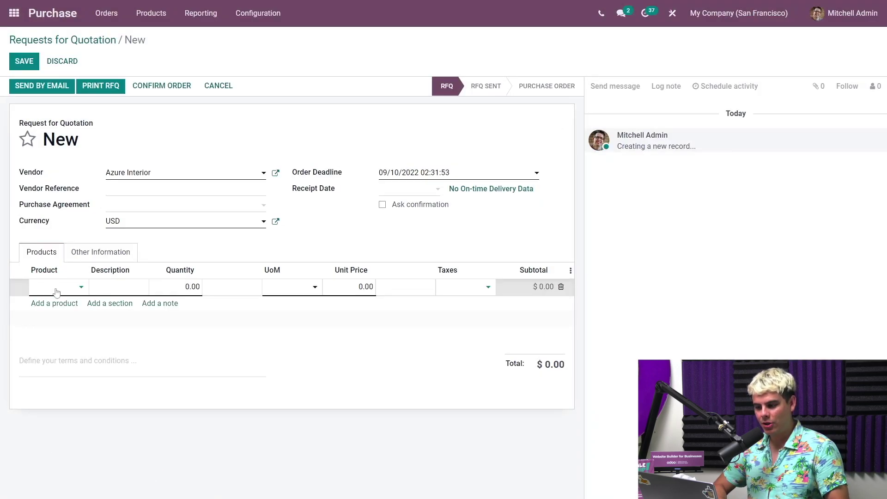
text(offi)
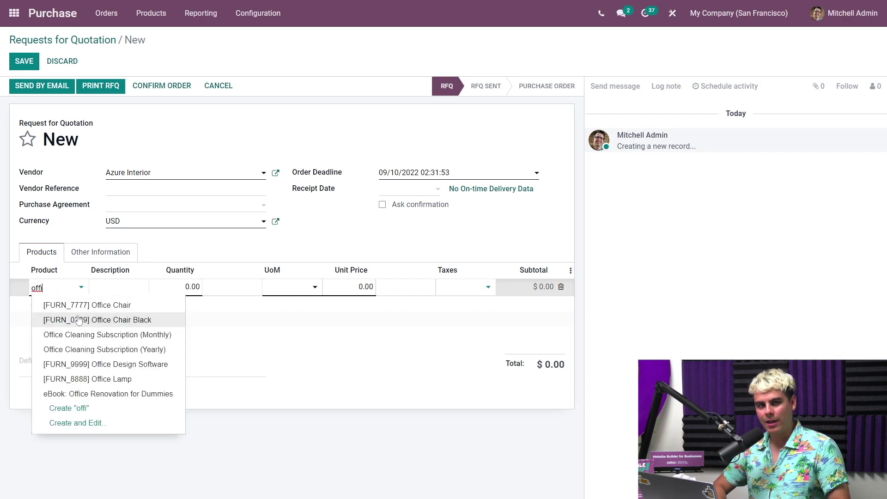
click(88, 306)
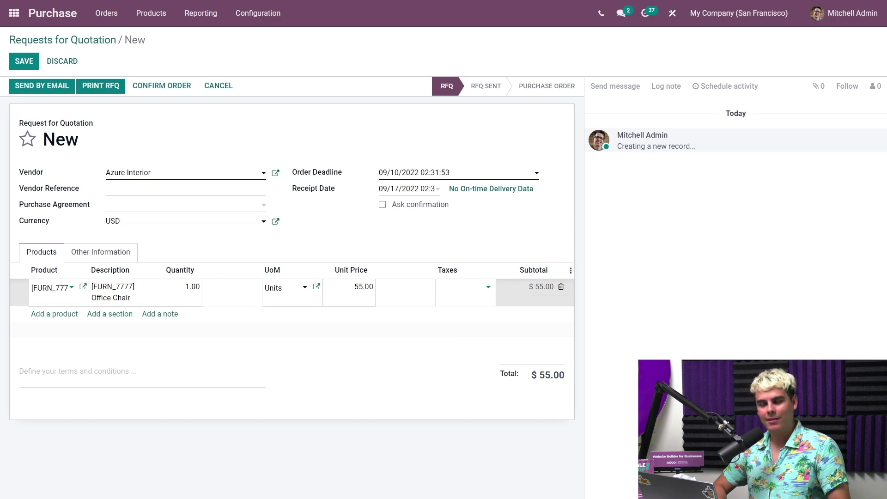
click(362, 287)
click(339, 242)
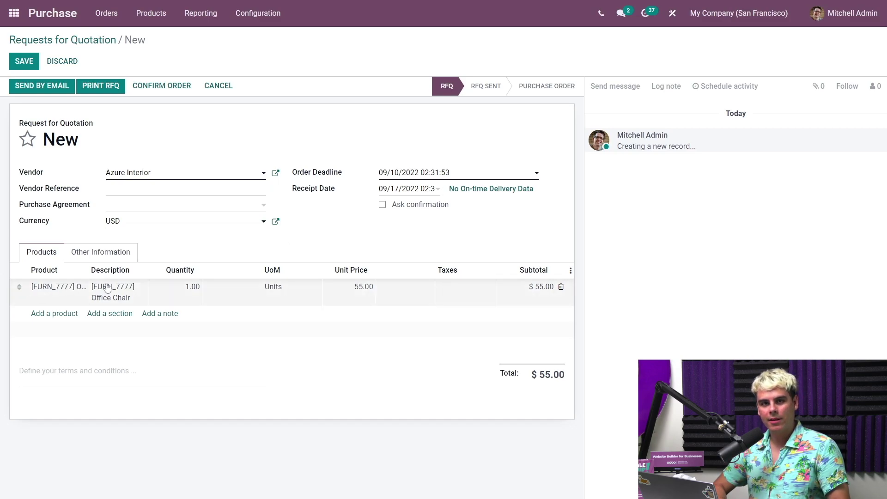
Open the Office Chair product record from its order line
click(160, 293)
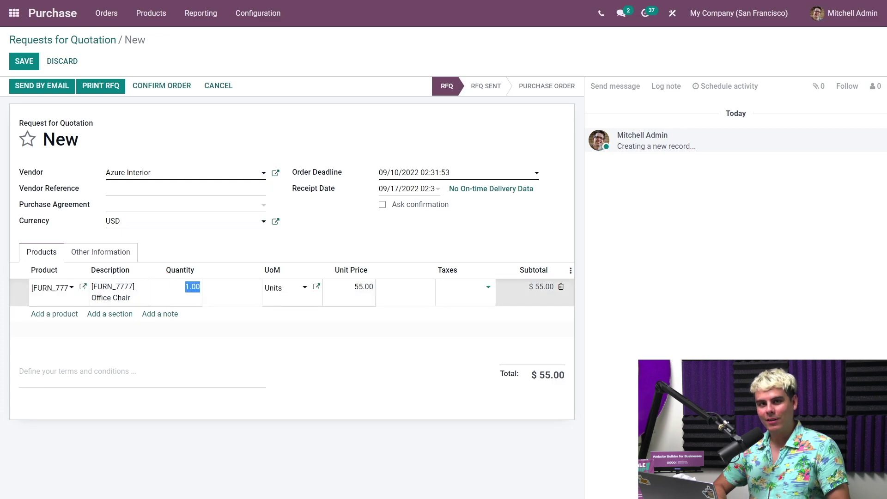
click(84, 291)
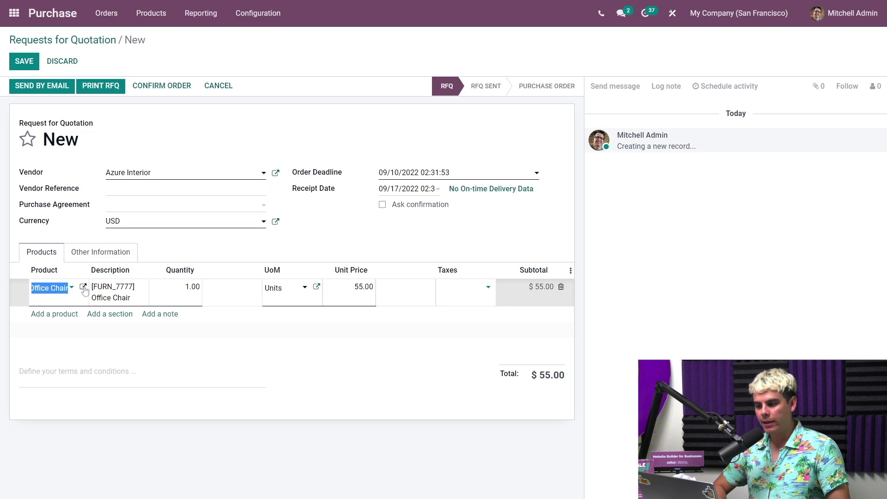
click(83, 287)
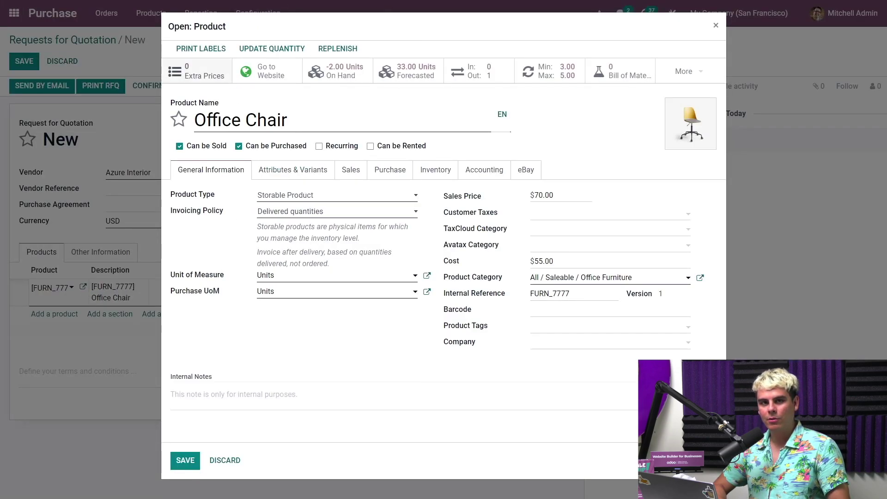
Change Azure Interior's vendor price for the Office Chair to 48.00 and save the product
click(437, 194)
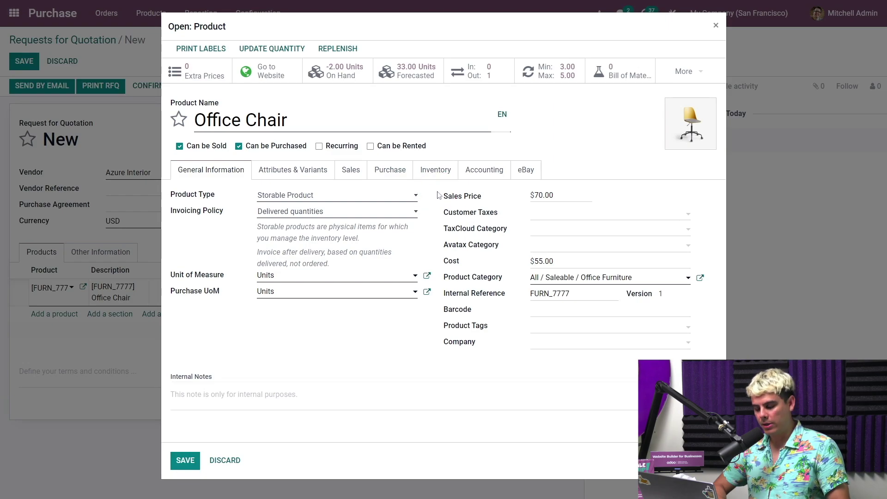
click(395, 176)
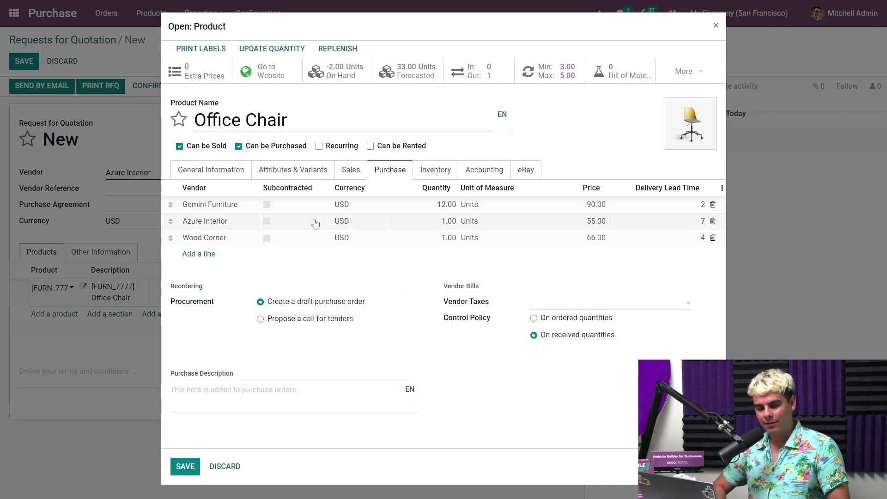
click(598, 224)
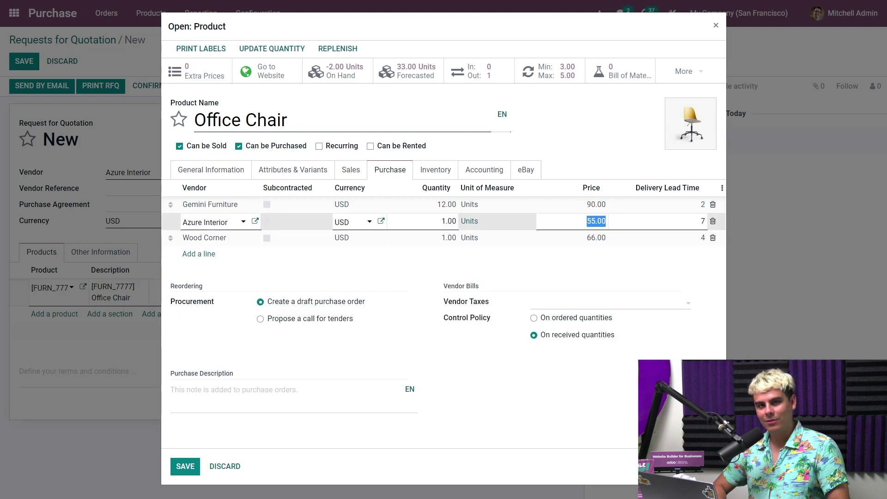
text(48)
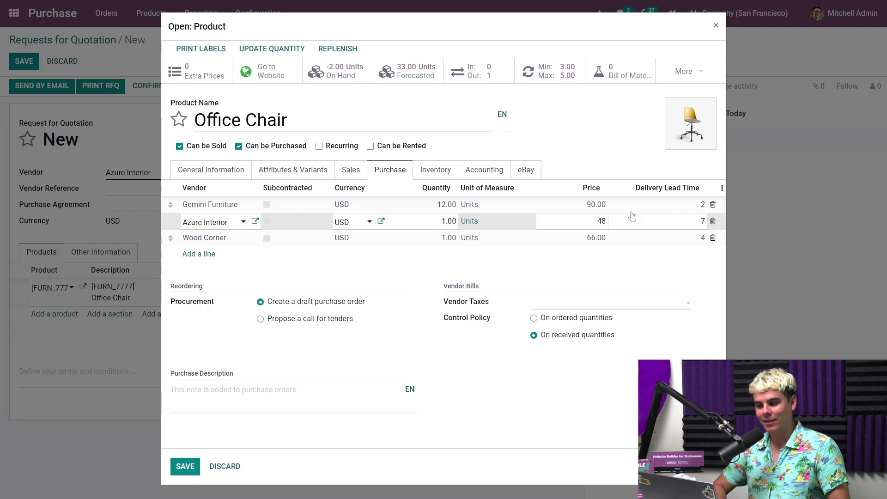
click(430, 274)
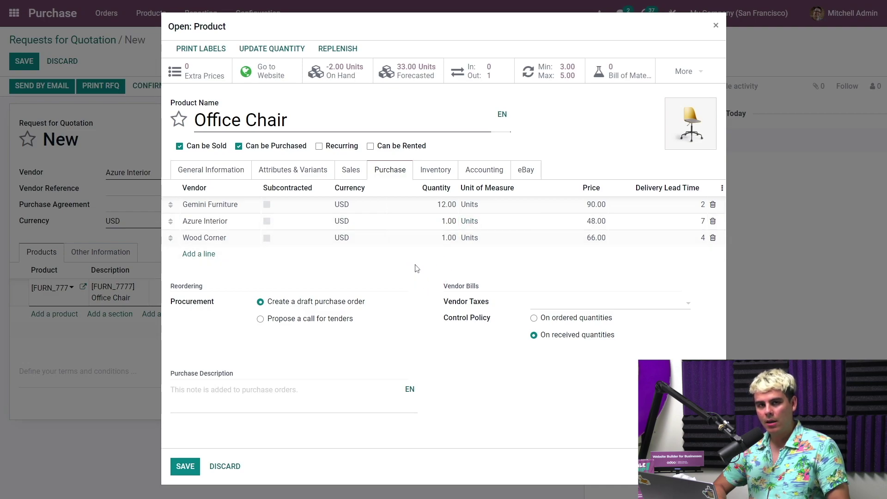
click(193, 468)
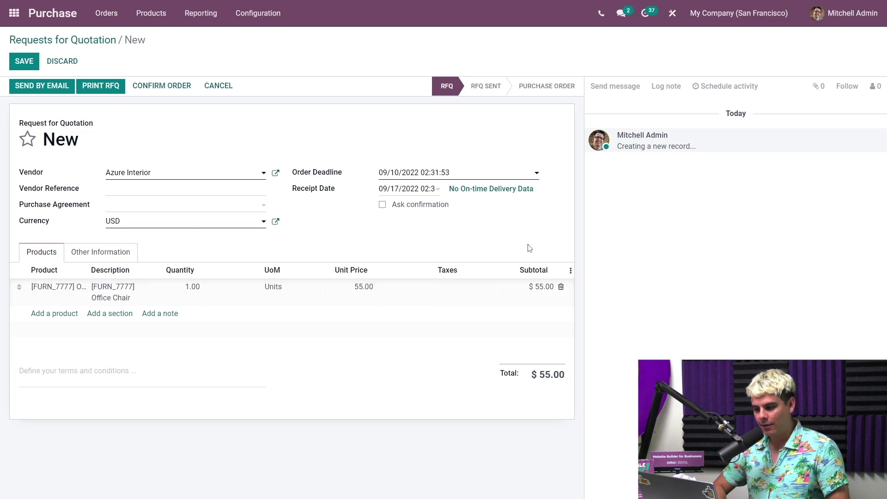
Replace the old chair line with a fresh [FURN_7777] Office Chair line
click(561, 287)
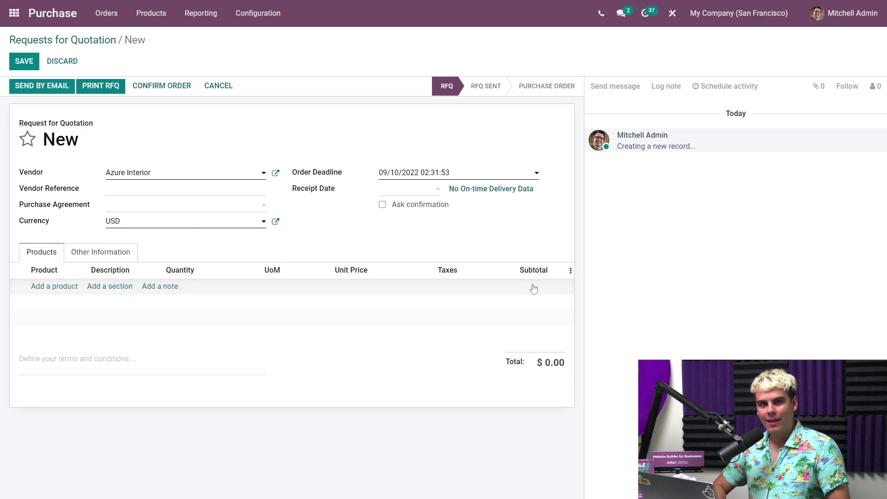
click(60, 288)
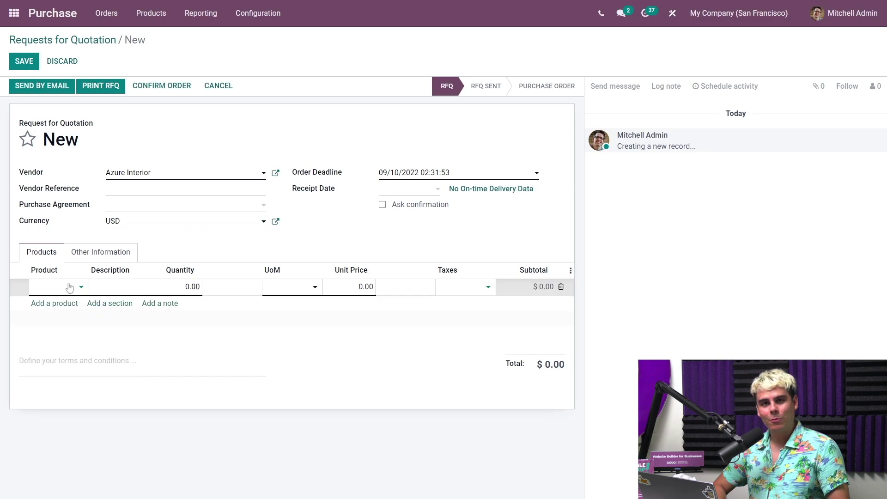
text(offi)
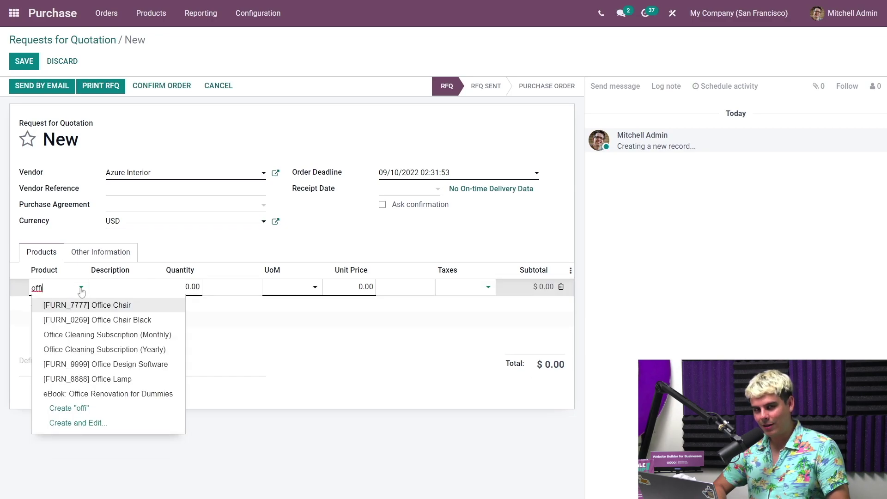
click(94, 305)
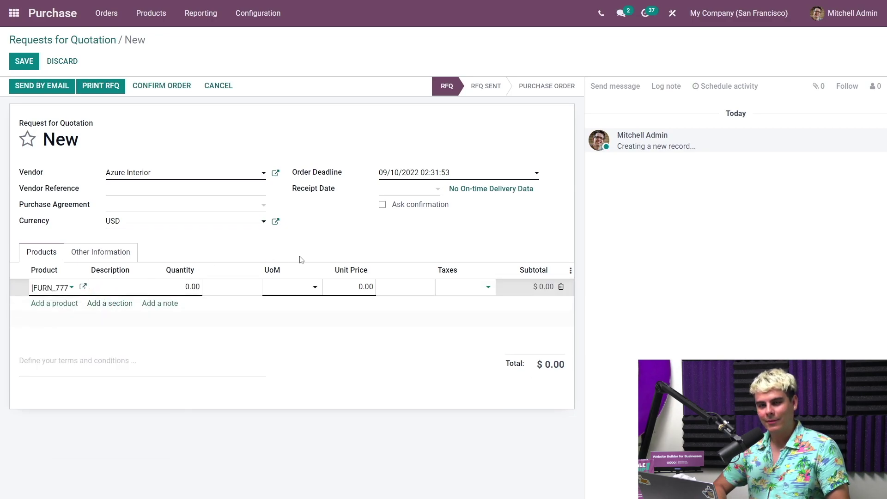
click(498, 246)
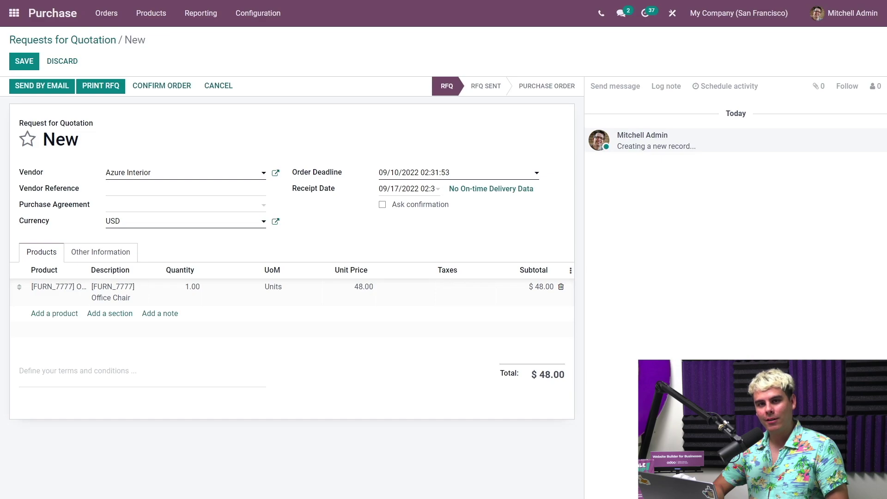
Set the chair quantity to 15 and save the RFQ as P00016 totalling $720.00
click(183, 290)
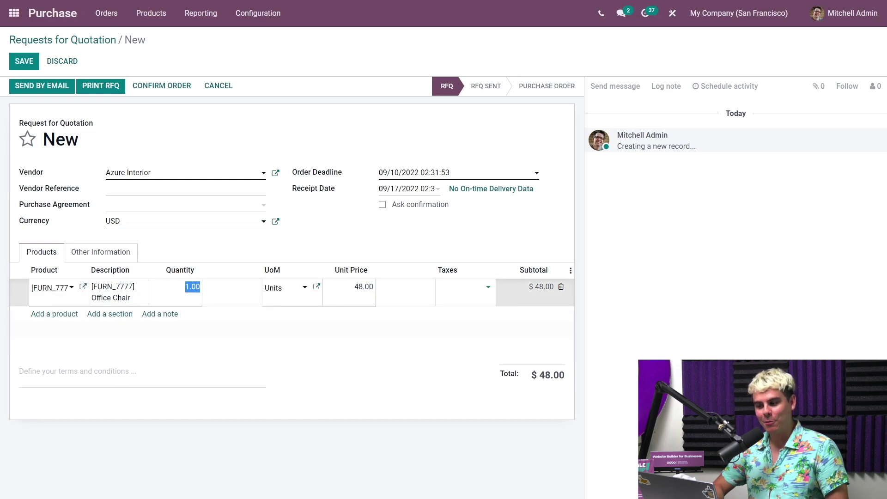
text(15)
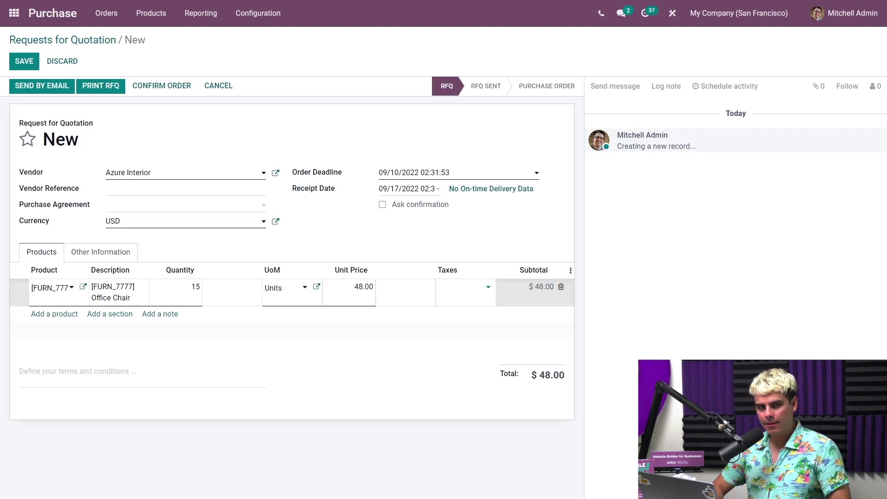
click(168, 225)
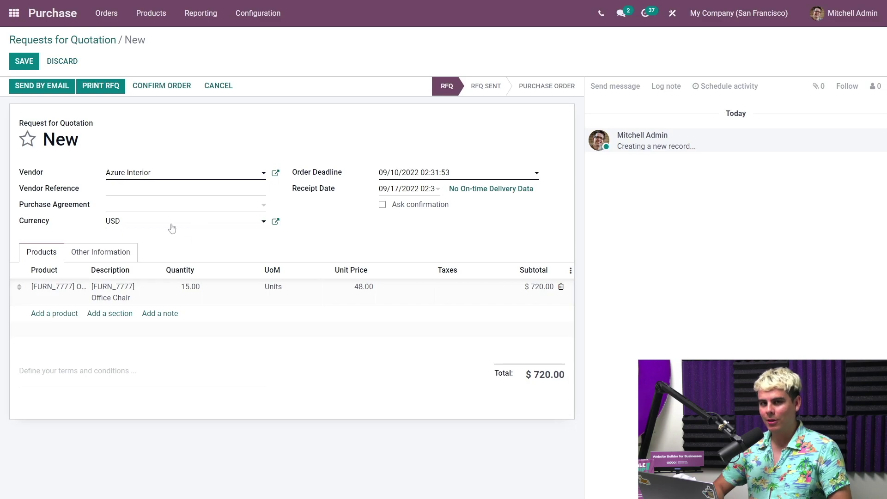
click(24, 62)
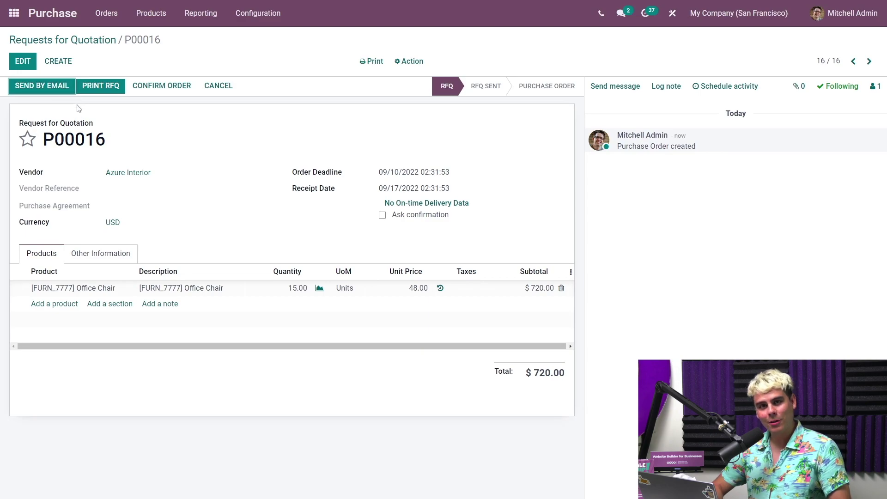
Email RFQ P00016 to Azure Interior with the Send RFQ template and PDF attached
click(60, 90)
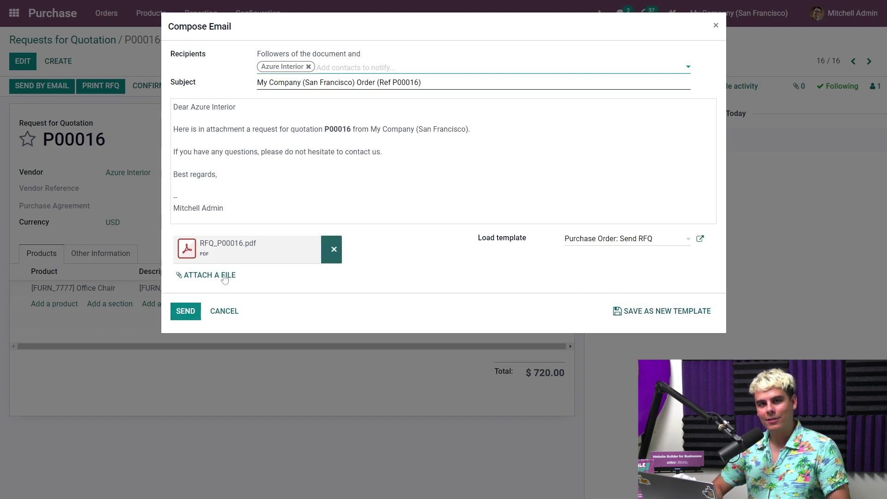
click(185, 312)
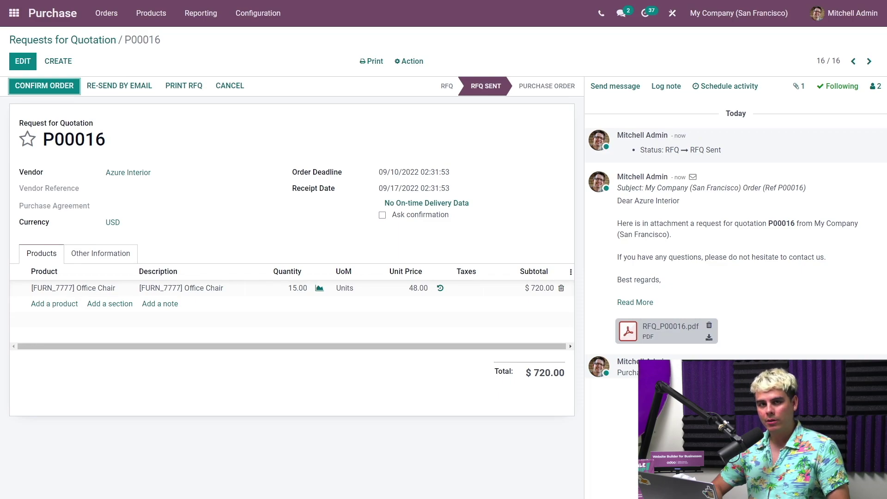
click(495, 93)
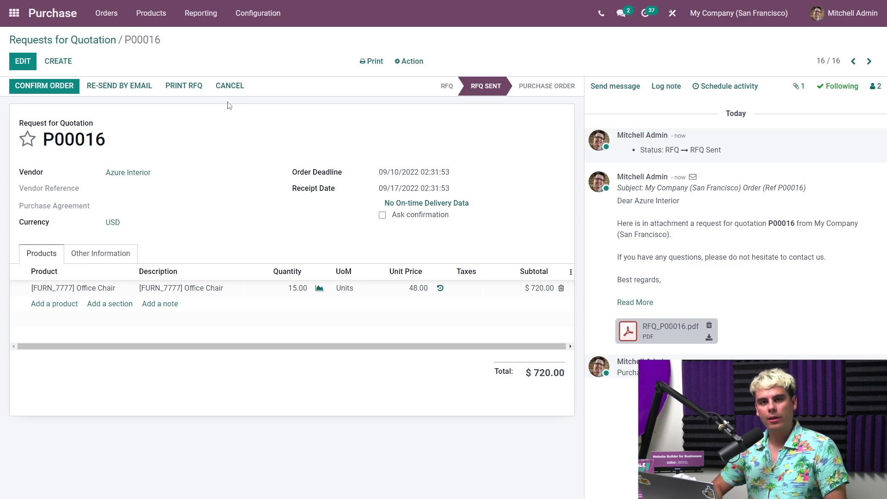
Confirm P00016 as a purchase order, creating one pending receipt
click(59, 89)
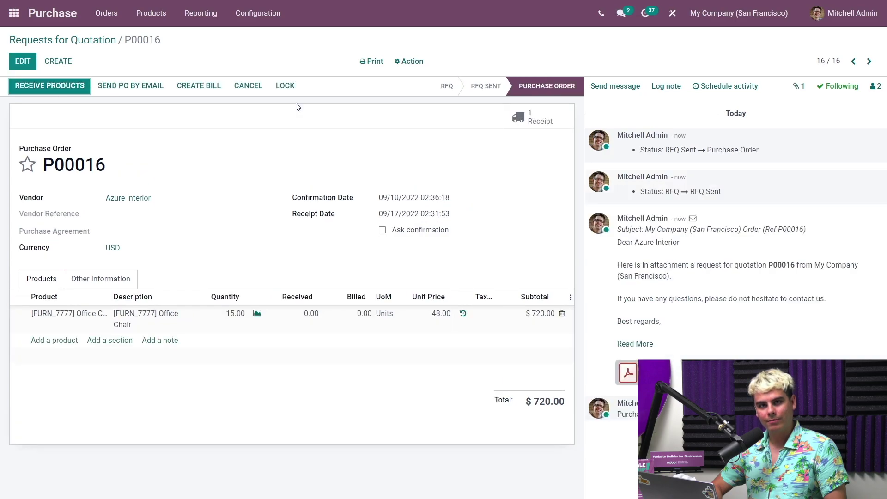
triple_click(525, 96)
click(514, 102)
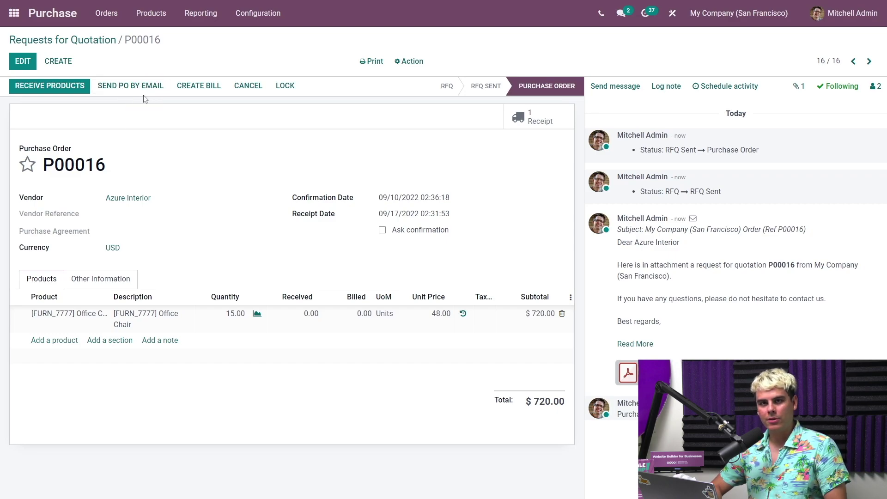
click(289, 96)
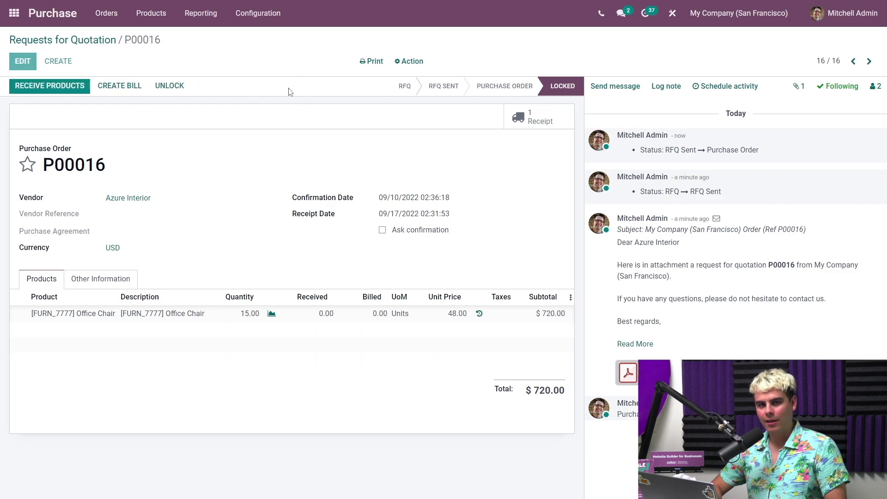
click(188, 88)
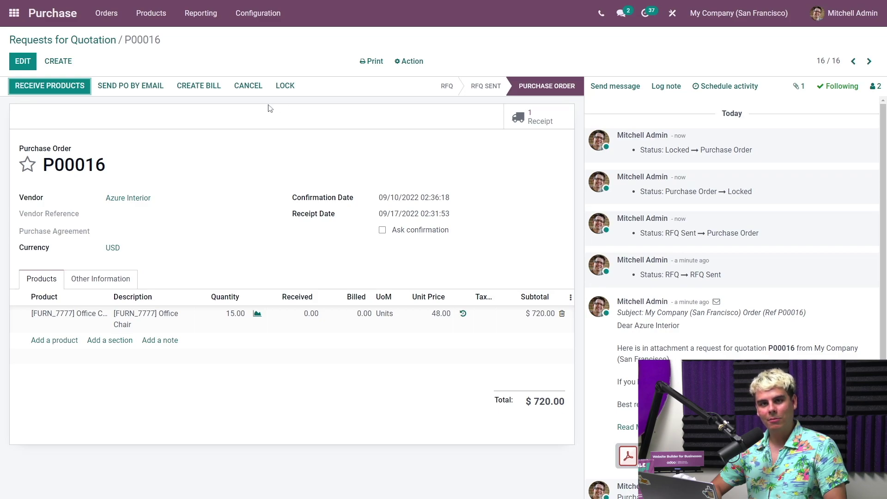
click(197, 89)
drag(171, 53, 677, 56)
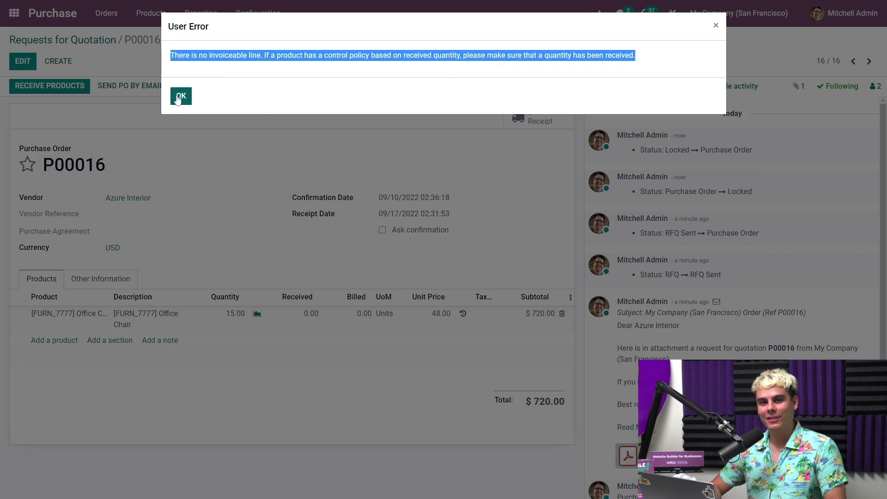
click(187, 77)
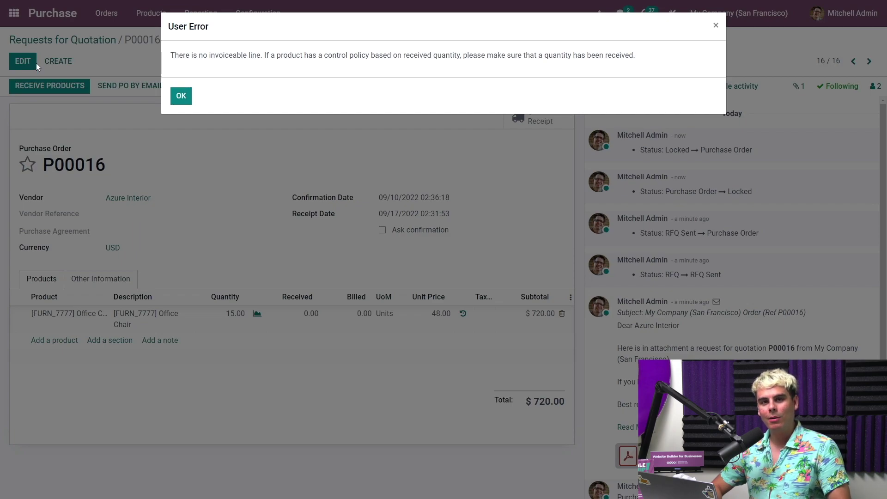
click(181, 95)
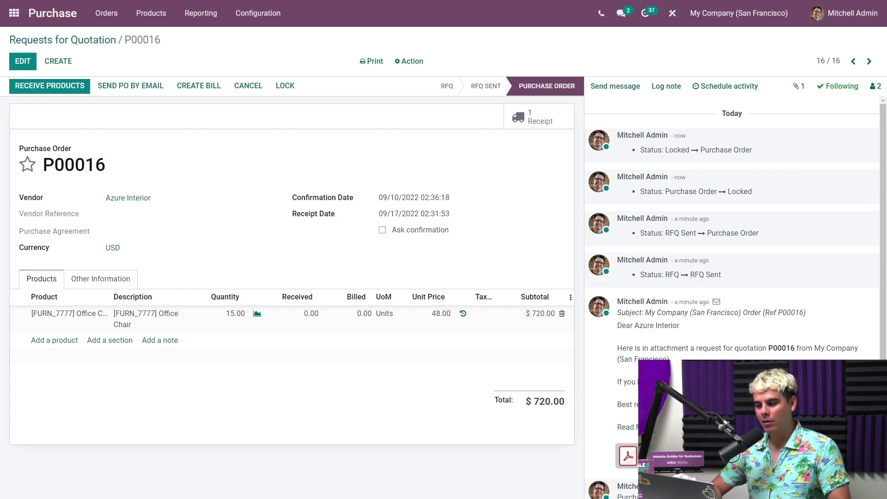
click(147, 14)
Open [FURN_6666] Acoustic Bloc Screens in edit mode on its Purchase tab
click(173, 41)
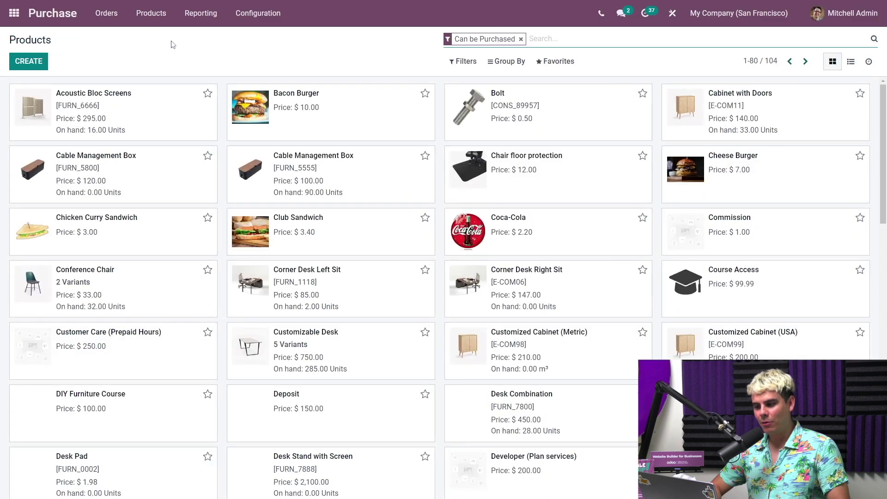
click(160, 107)
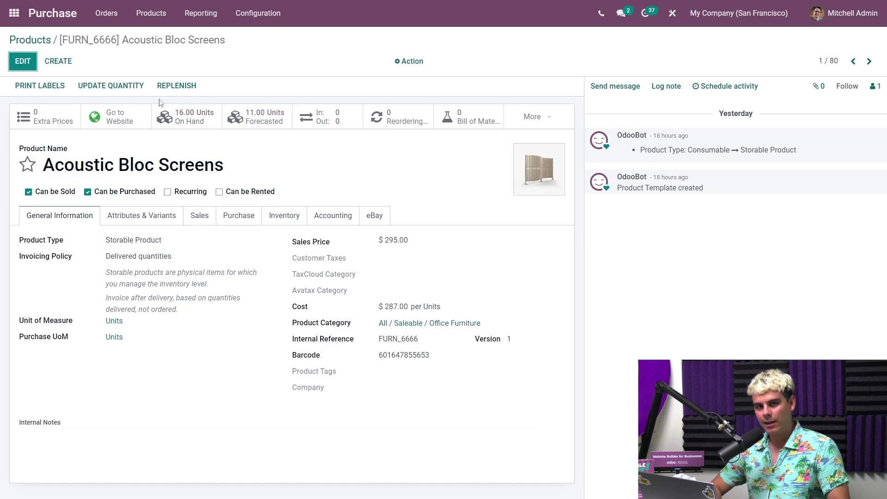
click(23, 61)
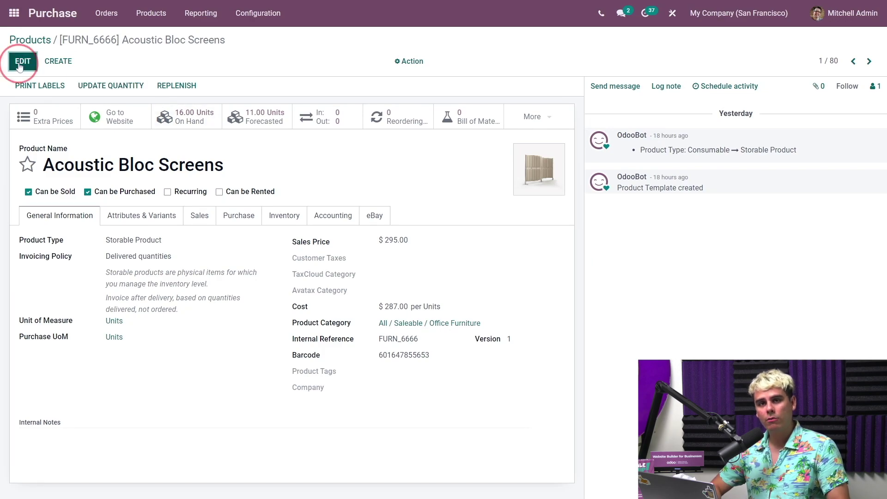
click(221, 214)
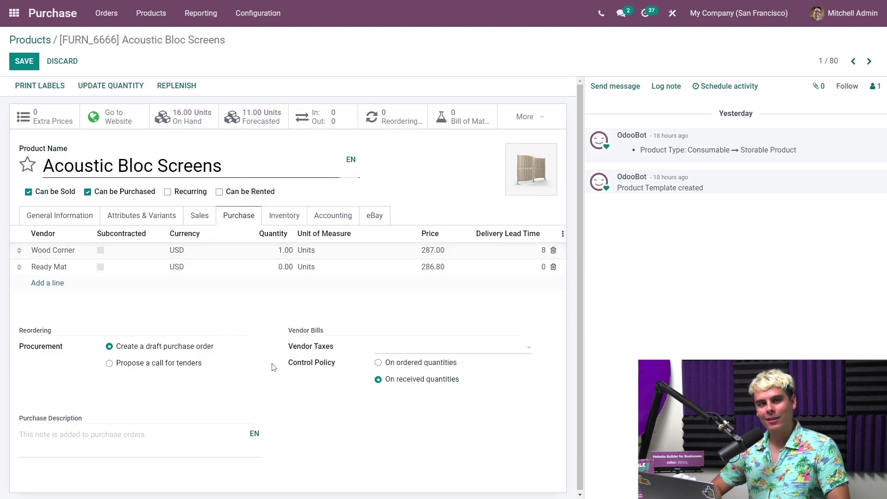
Try the Ordered quantities control policy, then discard to keep Received quantities
click(379, 363)
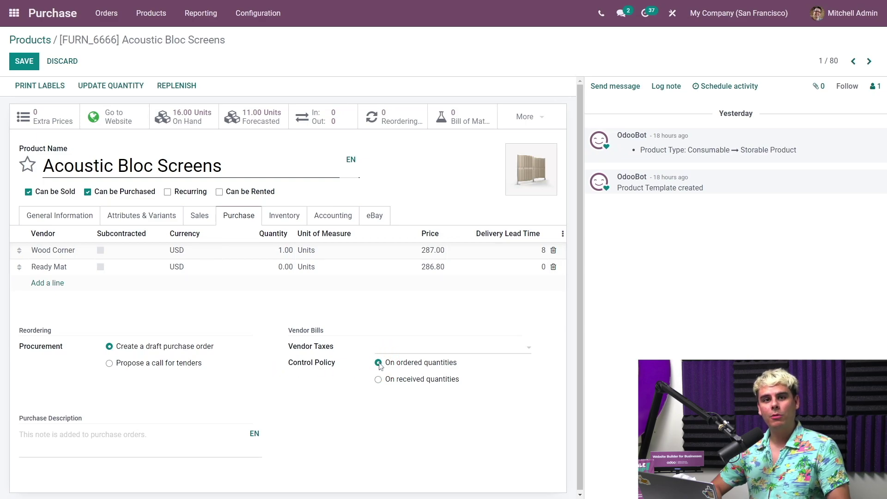
drag(344, 363, 286, 365)
click(286, 367)
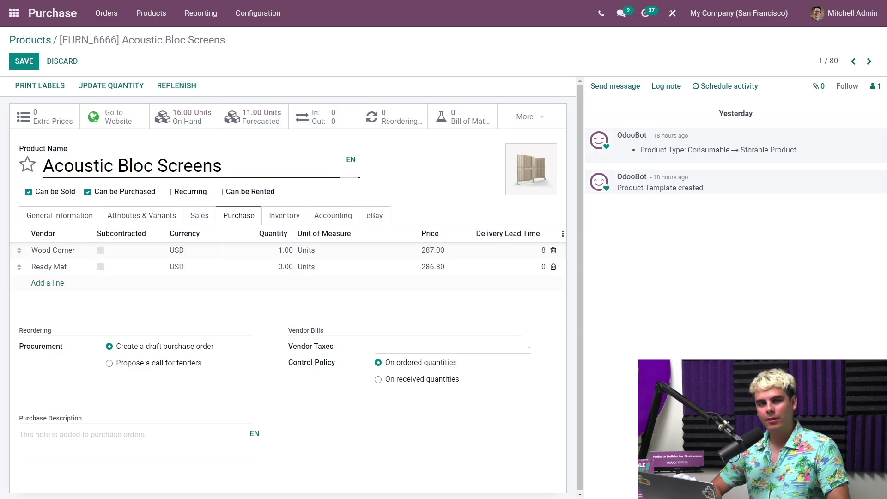
click(55, 64)
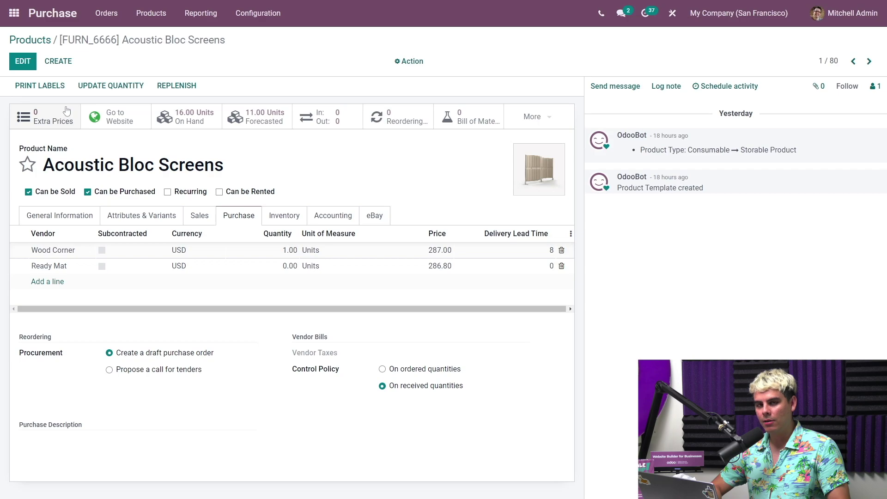
click(101, 18)
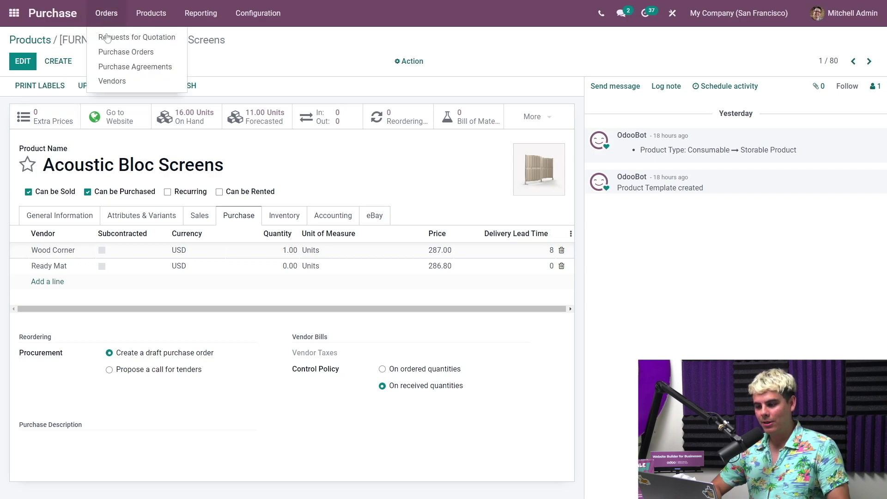
click(116, 52)
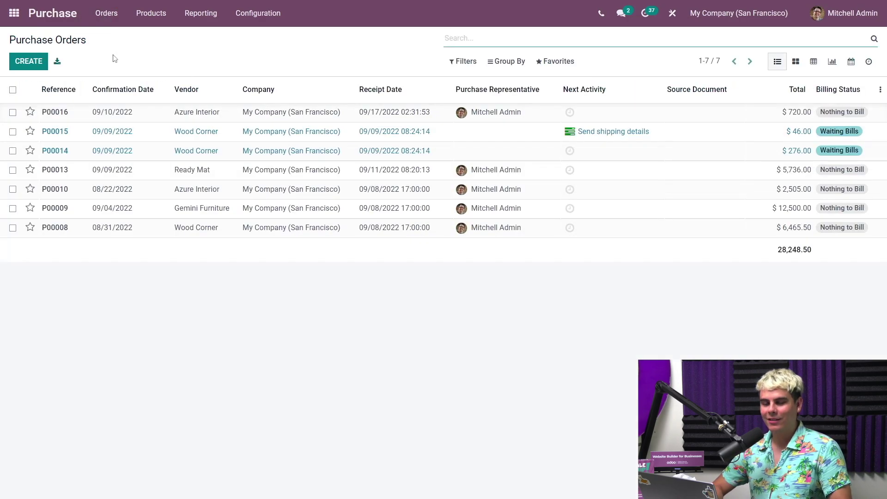
click(201, 115)
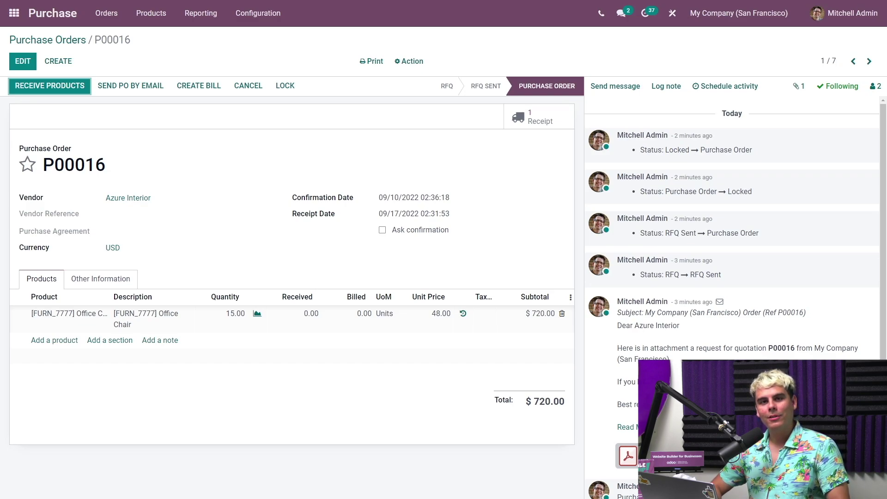
Open the P00016 receipt and cancel the Immediate Transfer prompt
click(55, 88)
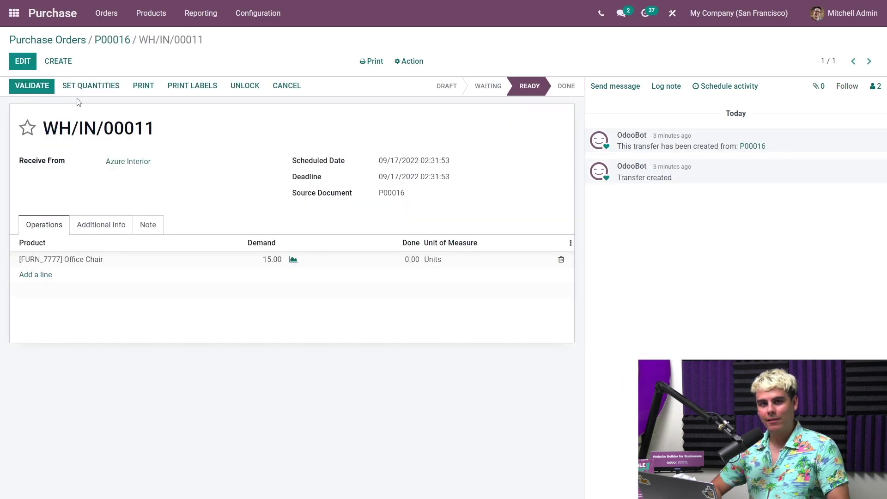
click(47, 93)
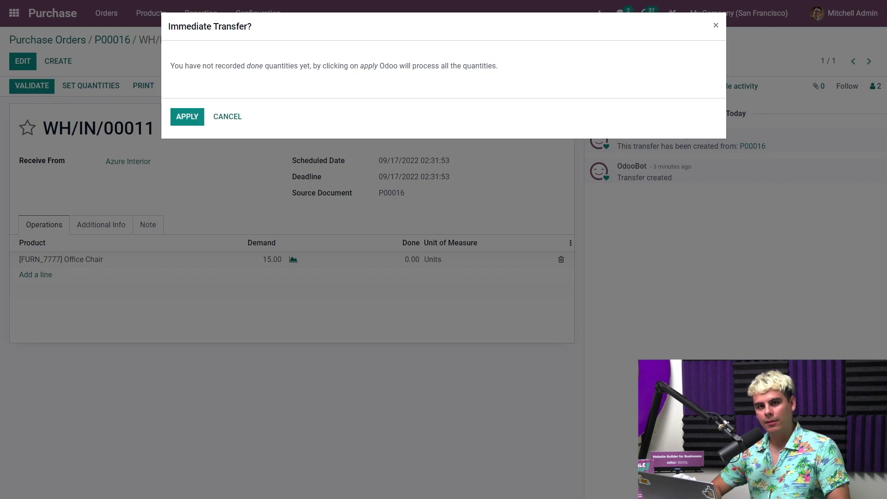
click(229, 117)
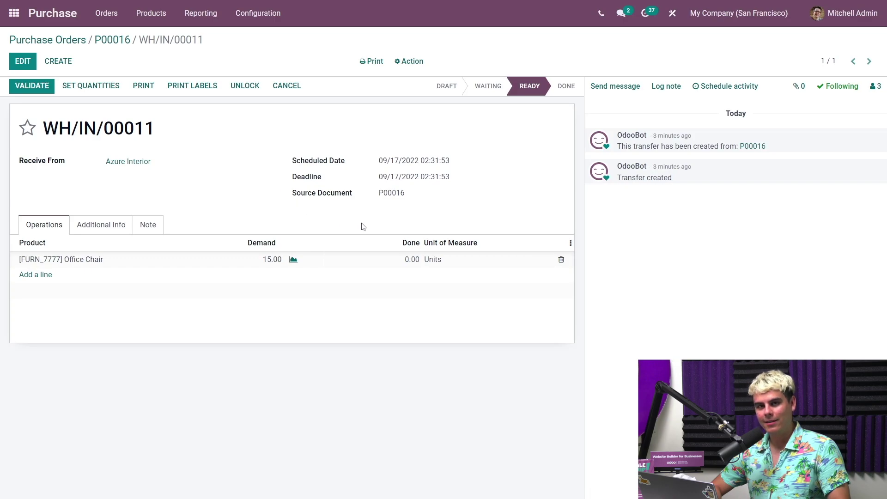
Record 5 of 15 Office Chairs as done, save, and validate receipt WH/IN/00011
click(409, 261)
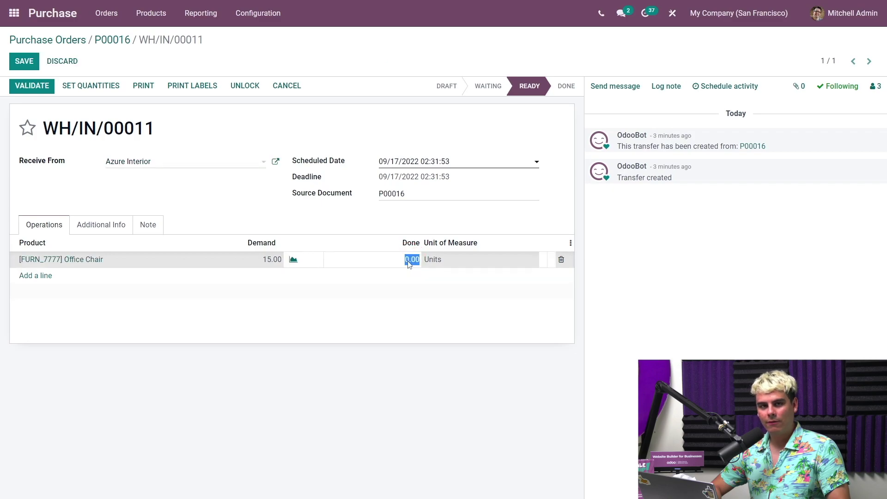
text(5)
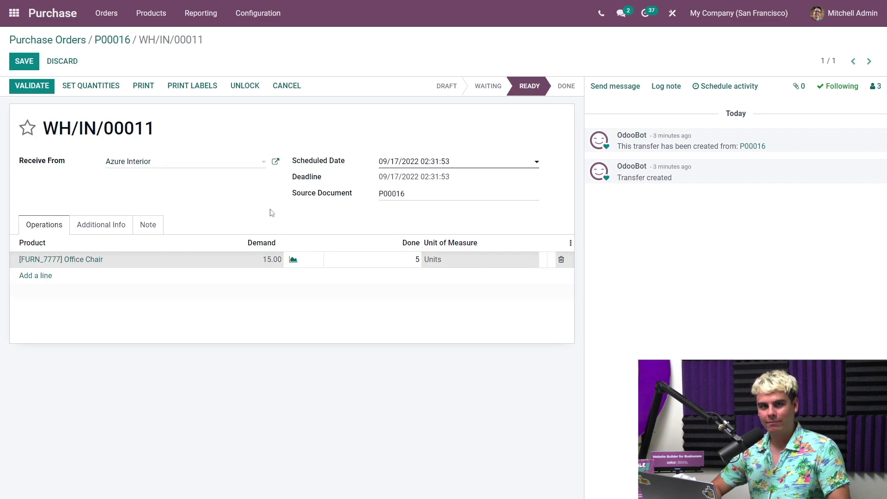
click(29, 67)
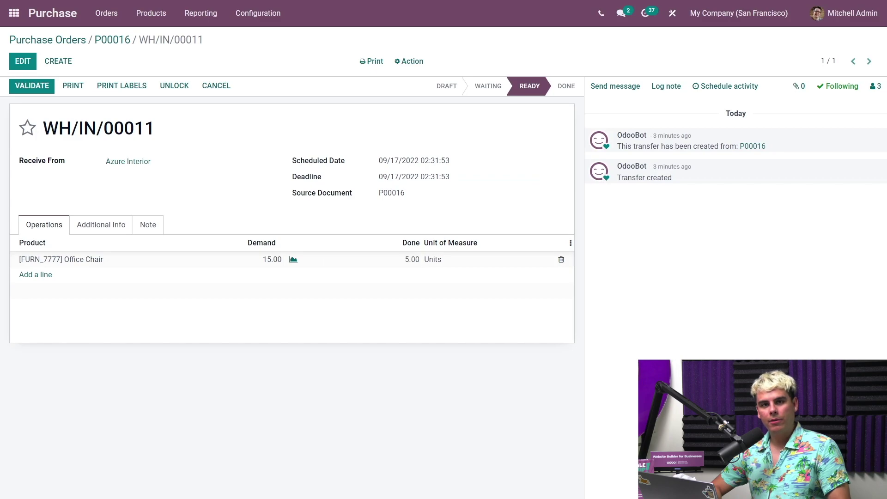
click(30, 89)
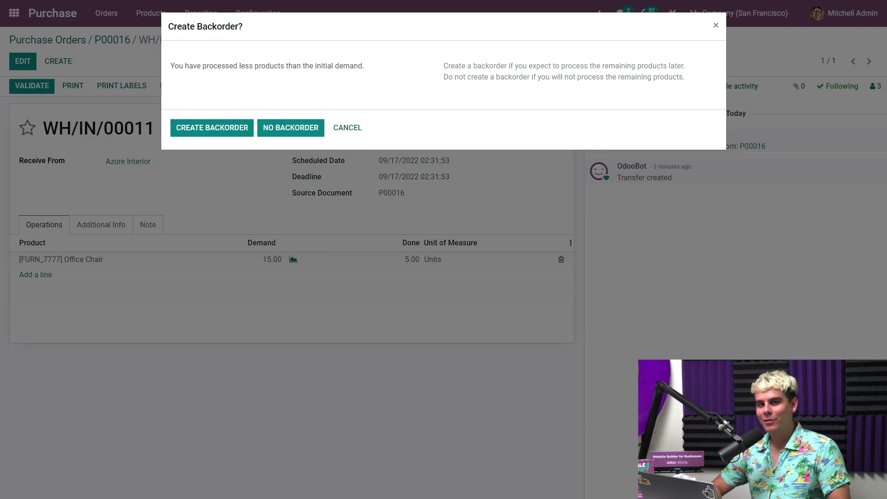
Validate 5 received chairs with a backorder for the other 10, and draft a bill for those 5
click(202, 131)
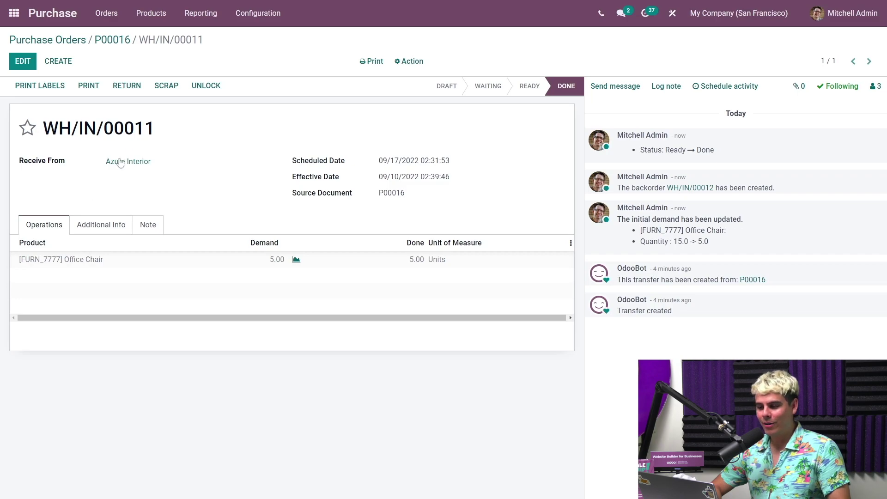
click(111, 41)
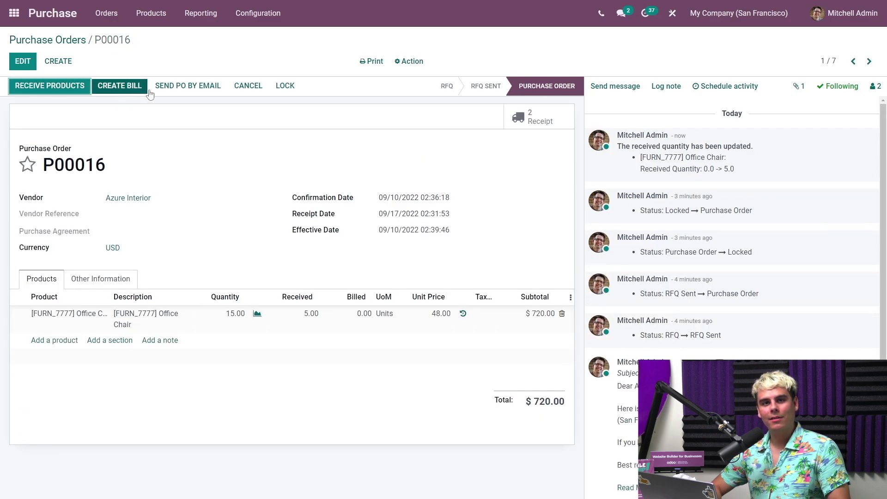
click(119, 86)
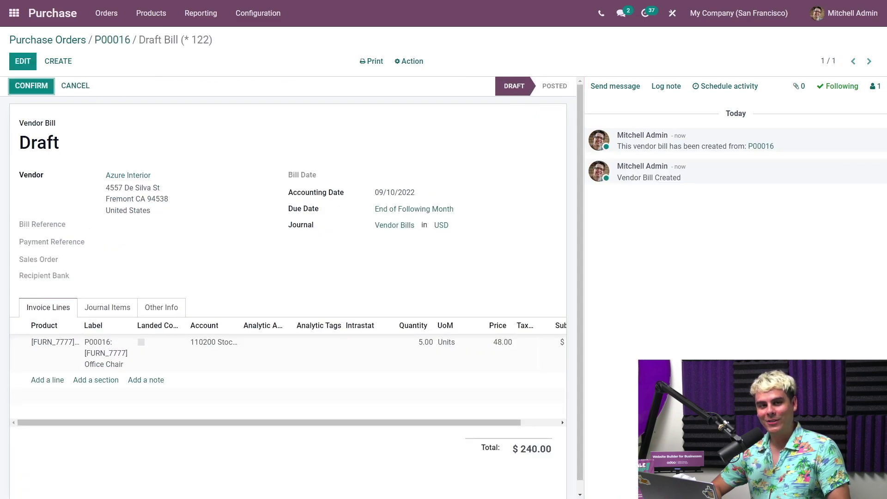
click(112, 40)
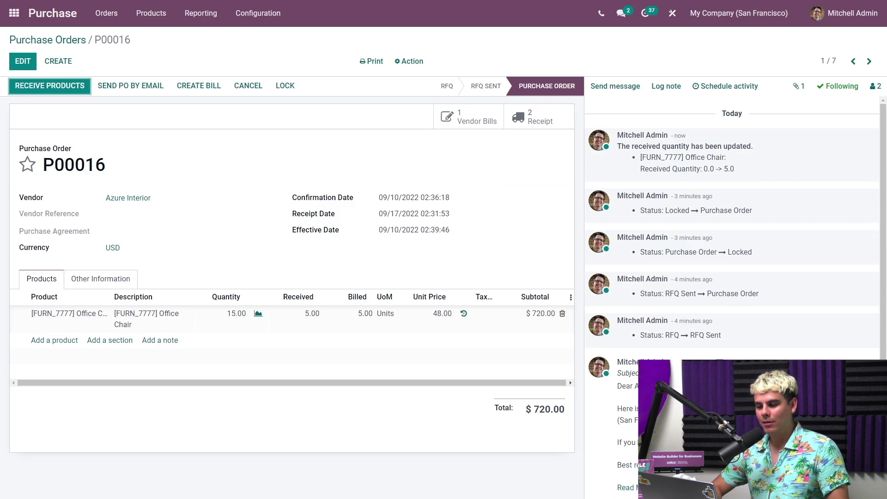
Validate backorder receipt WH/IN/00012, receiving all 10 remaining office chairs for P00016
click(540, 118)
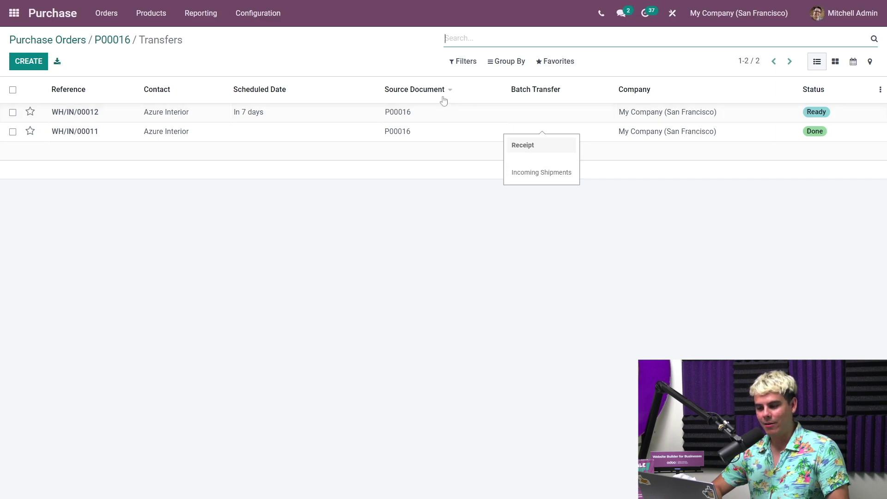
click(253, 199)
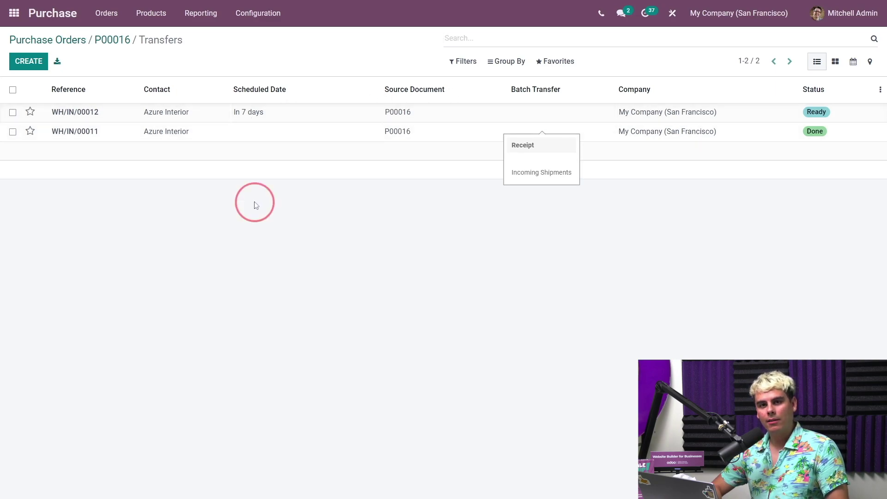
click(285, 117)
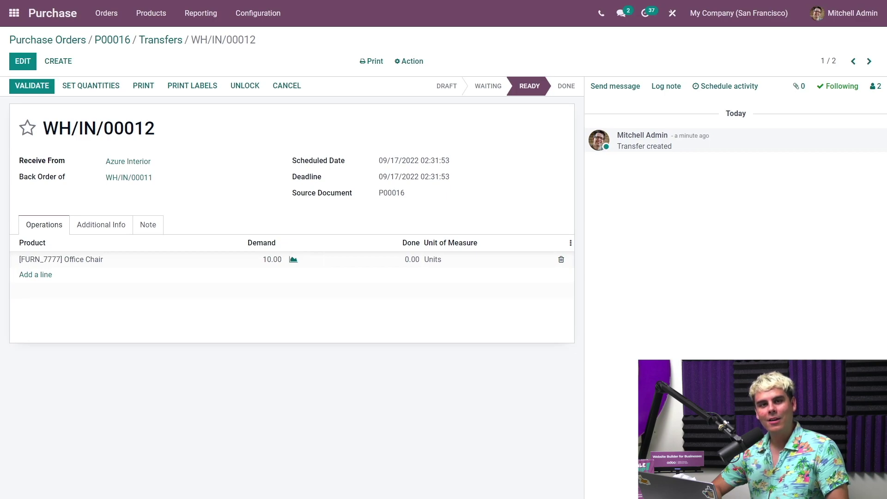
click(20, 88)
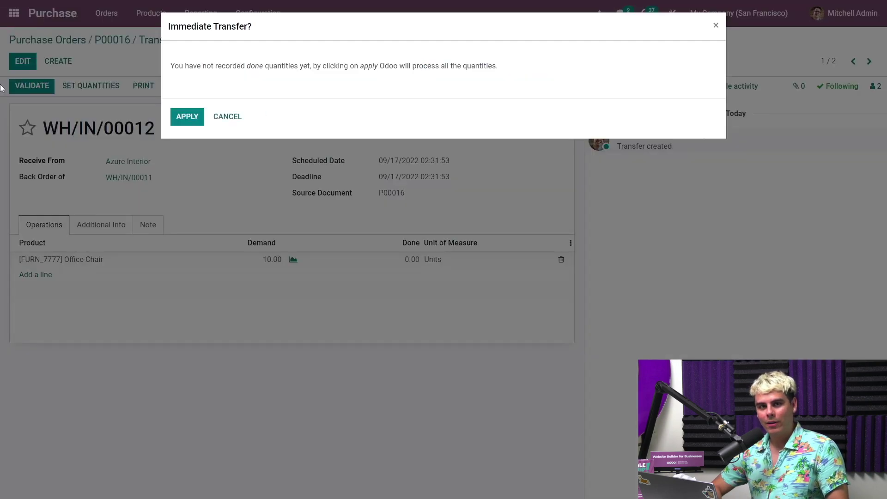
click(190, 119)
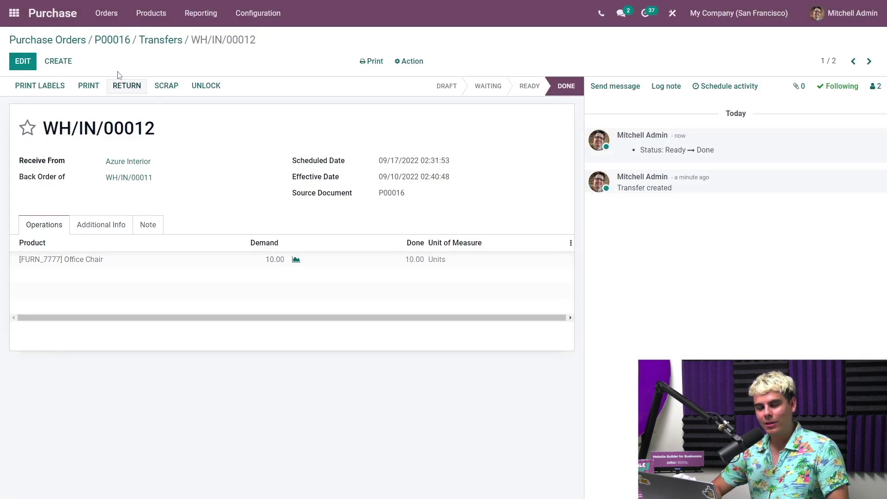
click(110, 41)
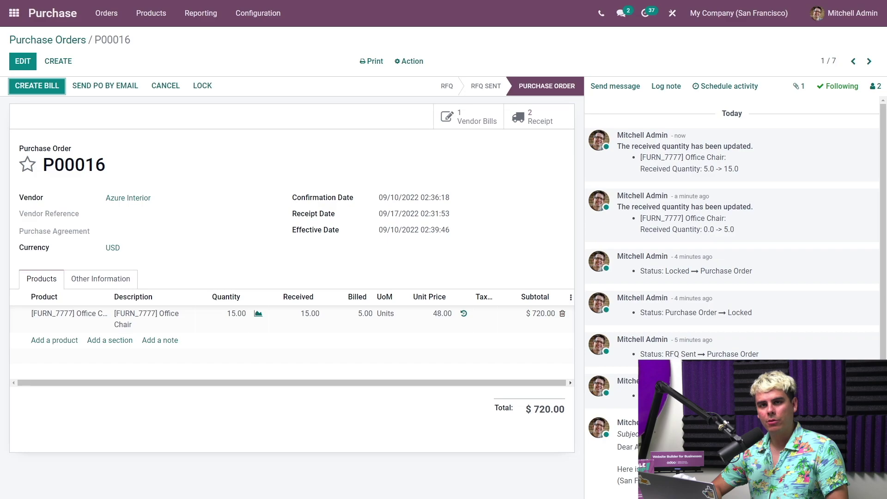
Bill the 10 remaining chairs with bill date 09/10/2022 and post it as BILL/2022/09/0003
click(44, 88)
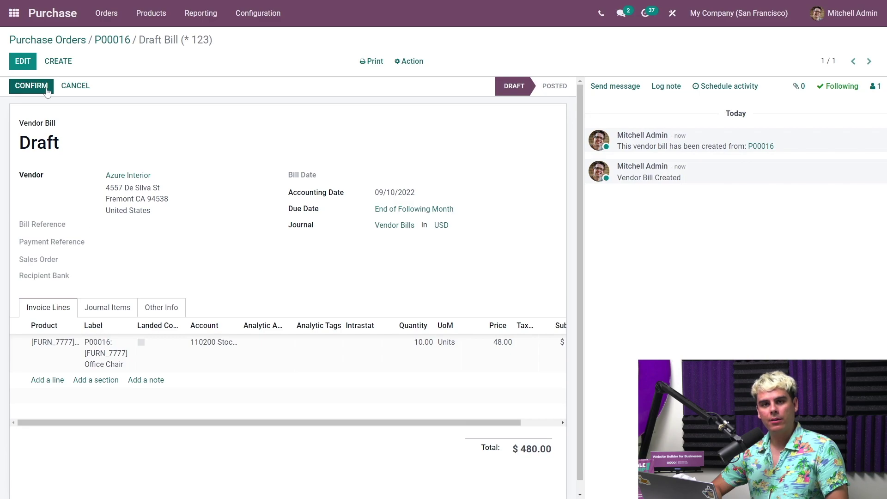
click(47, 89)
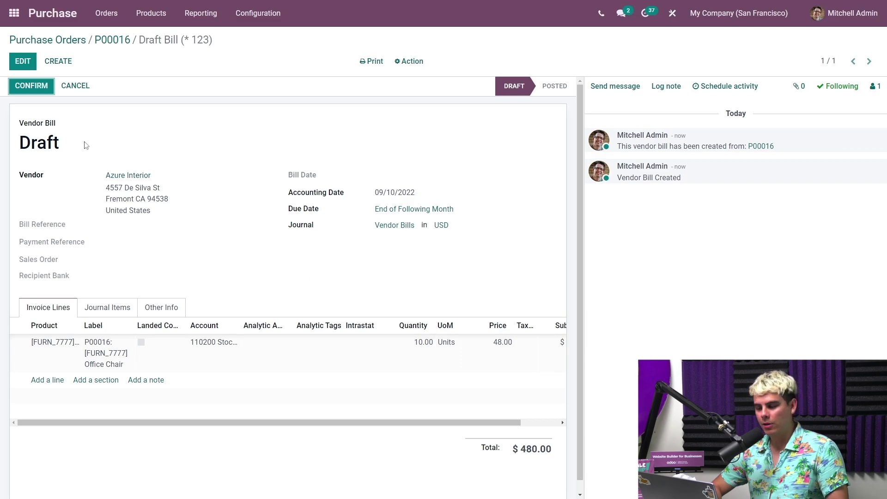
click(24, 64)
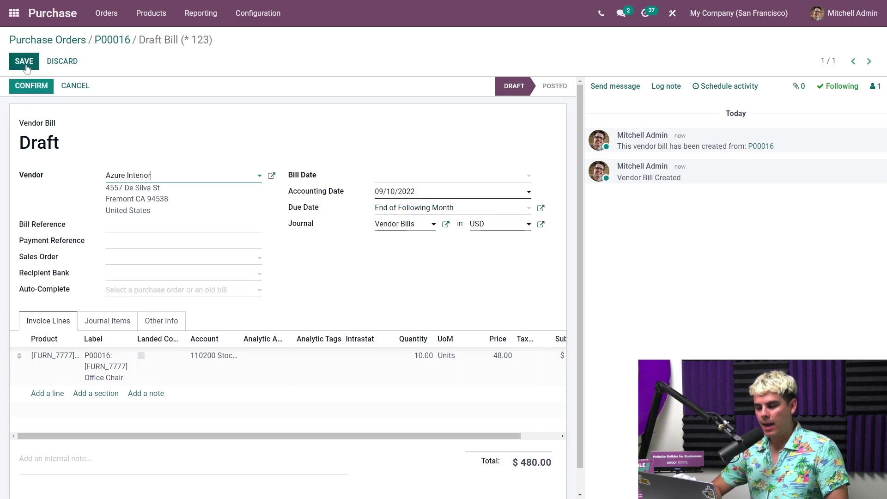
click(401, 181)
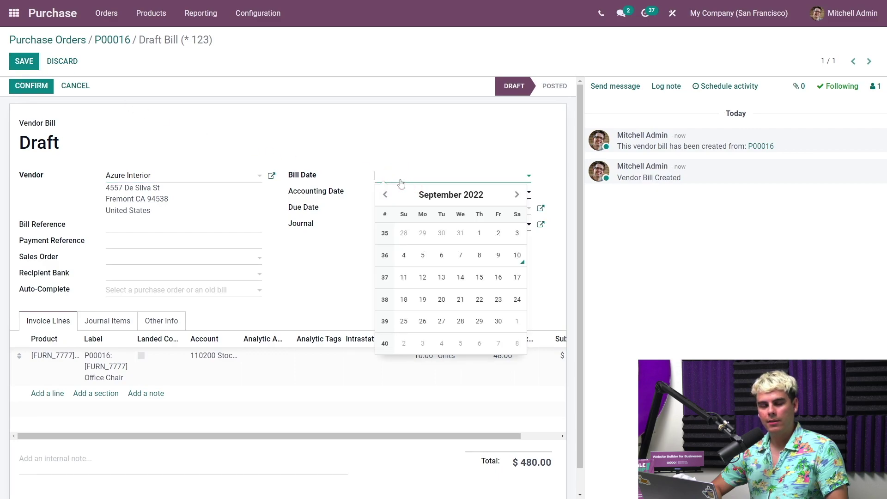
click(517, 255)
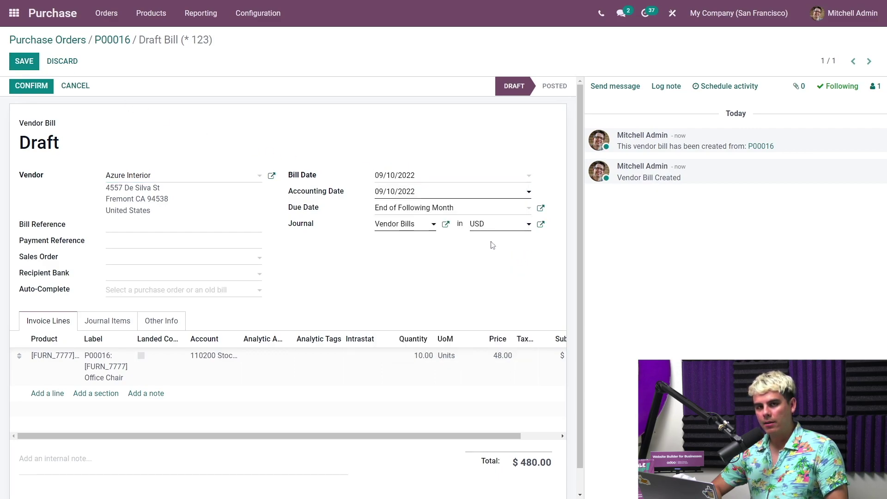
click(22, 93)
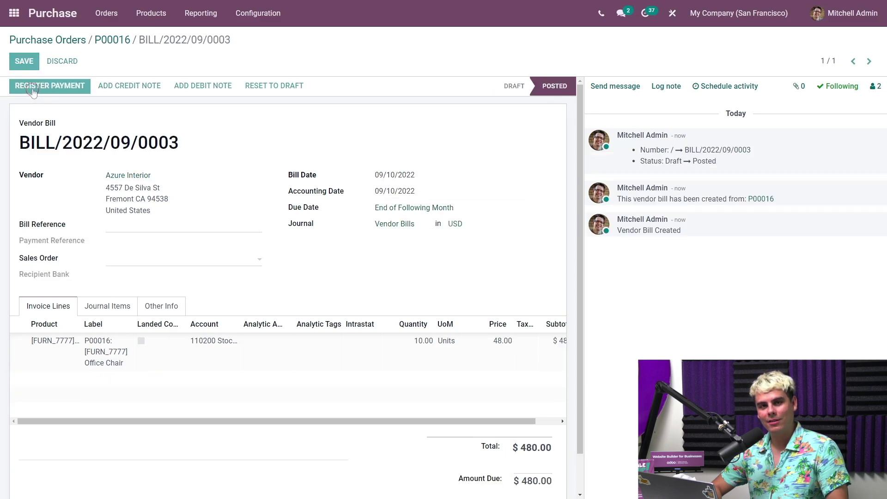
Register the full $480.00 payment on BILL/2022/09/0003 and save the bill
click(32, 88)
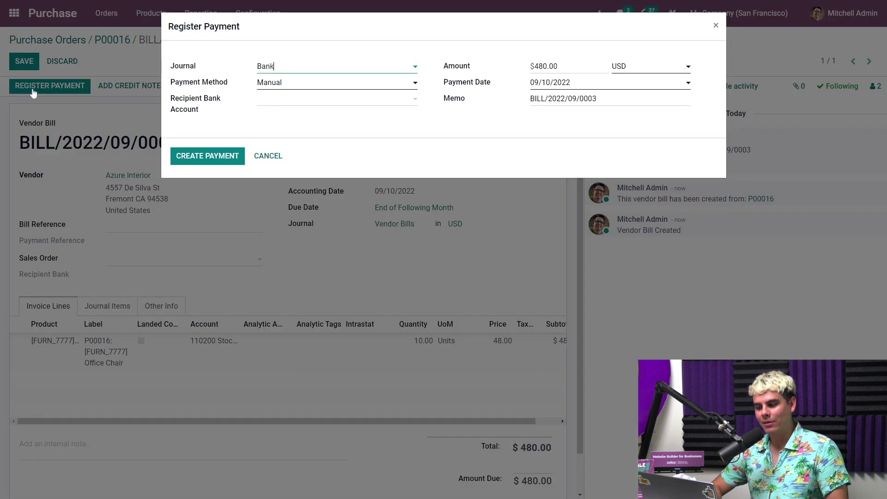
click(192, 156)
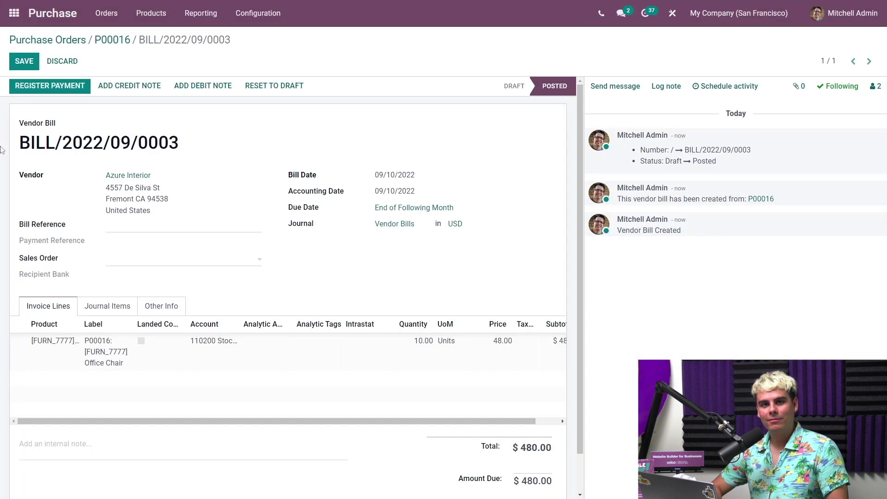
click(20, 61)
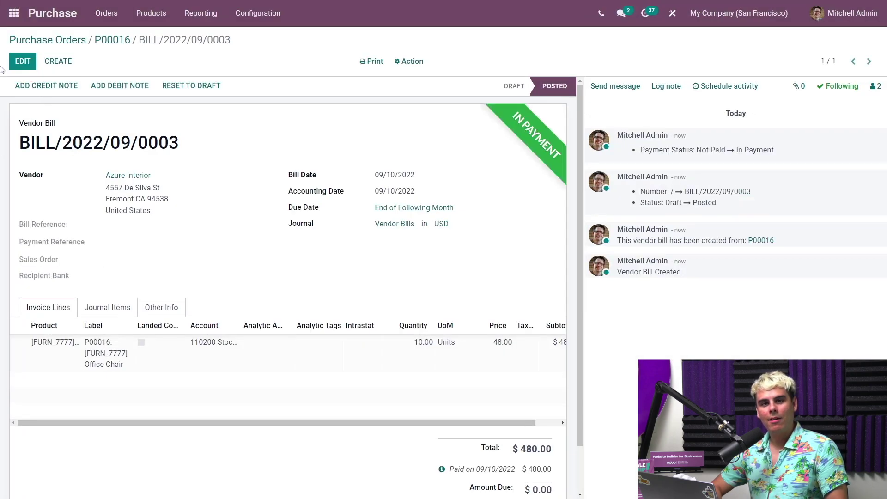